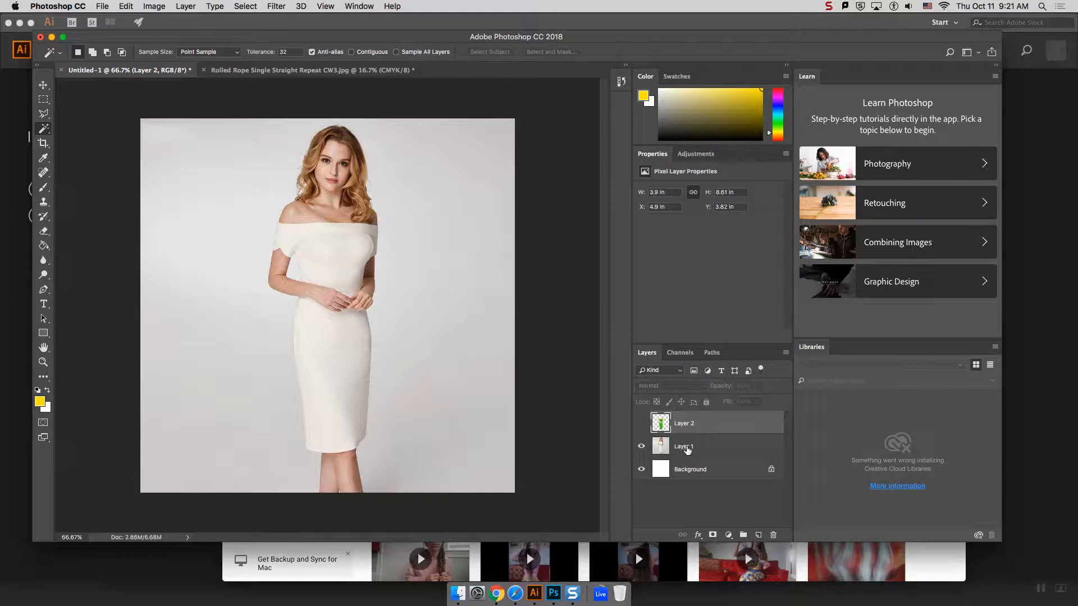
# Step: Hide the colour-block layer Layer 2 and add a new pattern fill layer above it with the default layer options
pyautogui.click(640, 424)
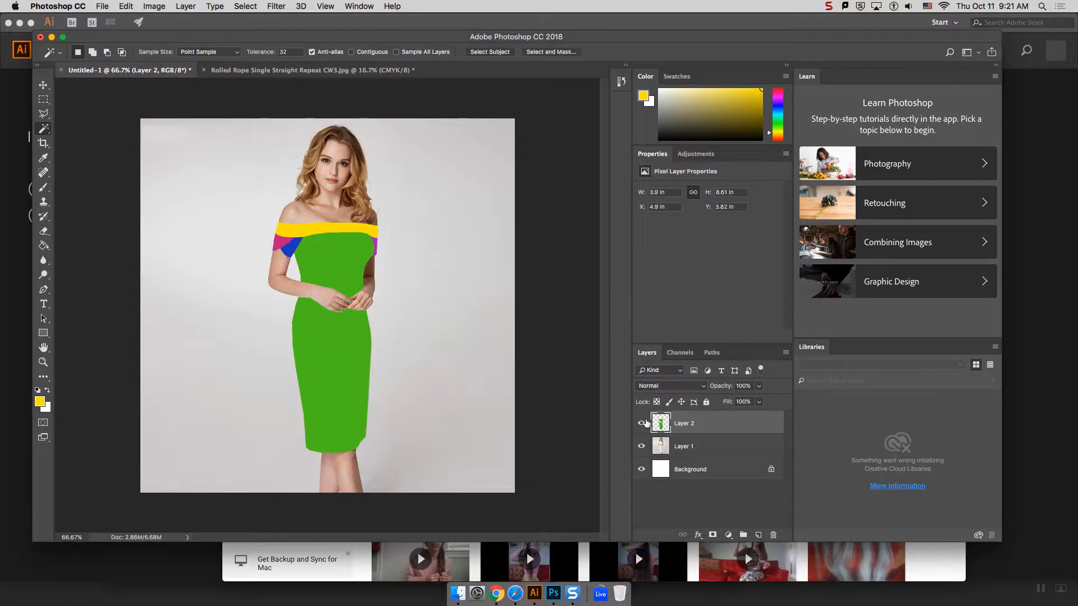
pyautogui.click(642, 425)
pyautogui.click(193, 6)
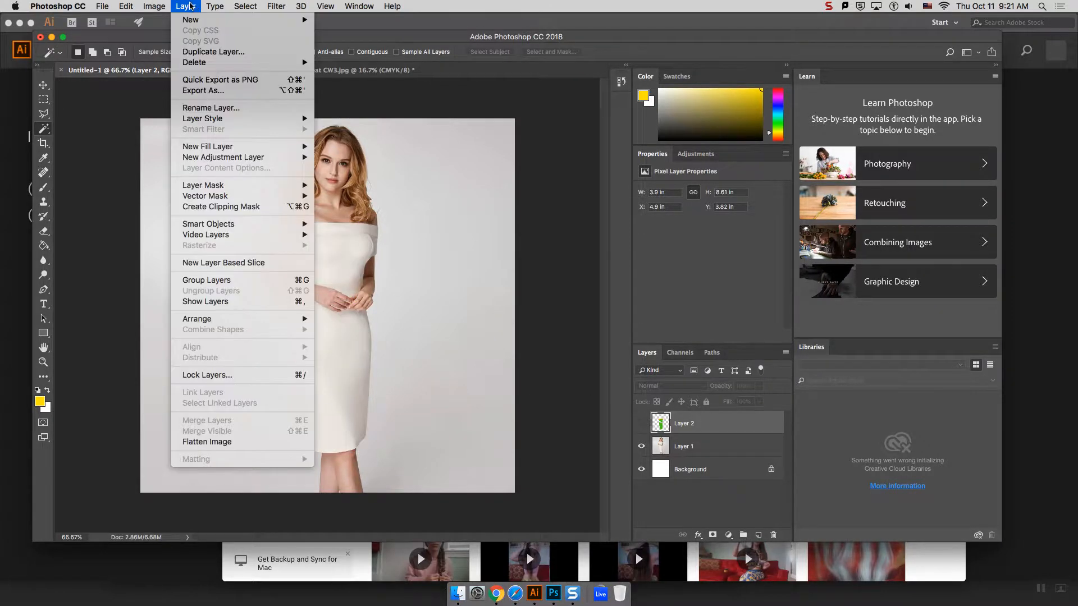
pyautogui.moveTo(242, 146)
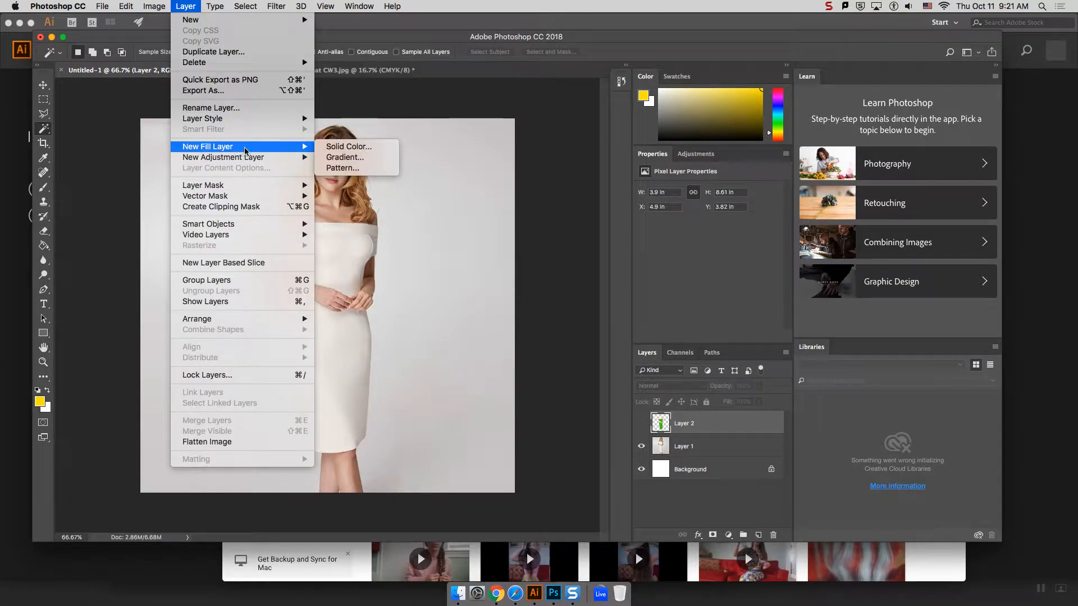
pyautogui.click(349, 168)
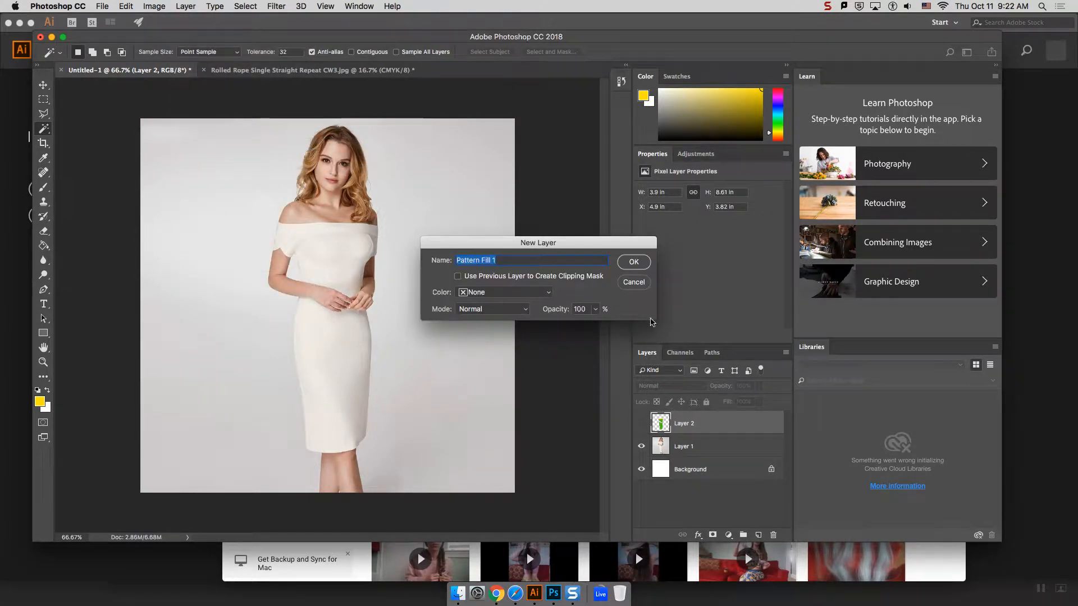
pyautogui.click(633, 262)
# Step: Try the coral damask pattern at 75% and 50% scale, and apply the fill at 25%
pyautogui.moveTo(537, 248); pyautogui.dragTo(592, 238)
pyautogui.click(625, 246)
pyautogui.press('BackSpace')
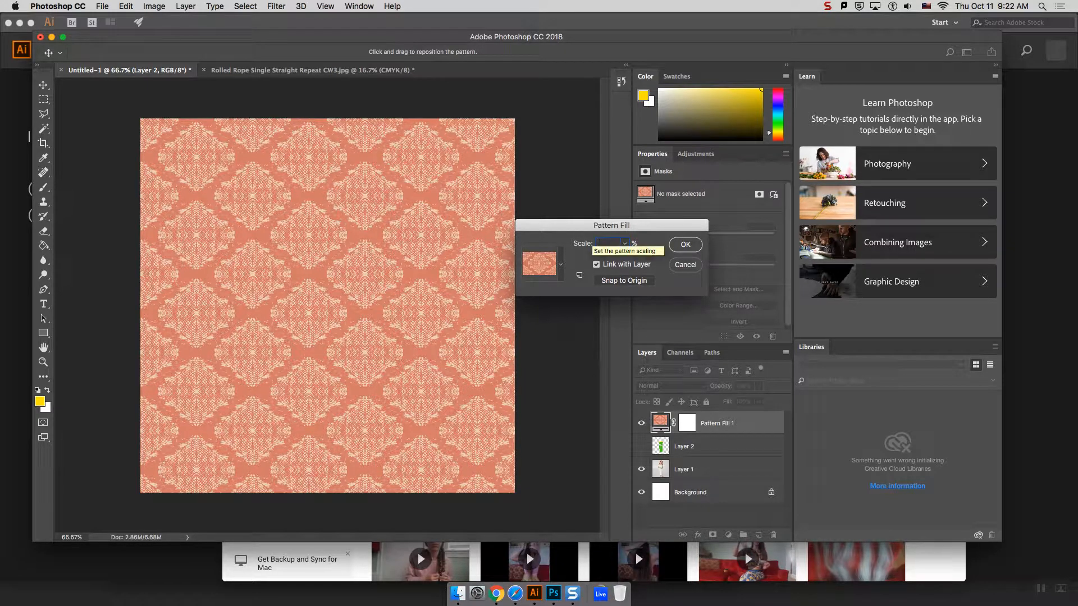
pyautogui.write('75')
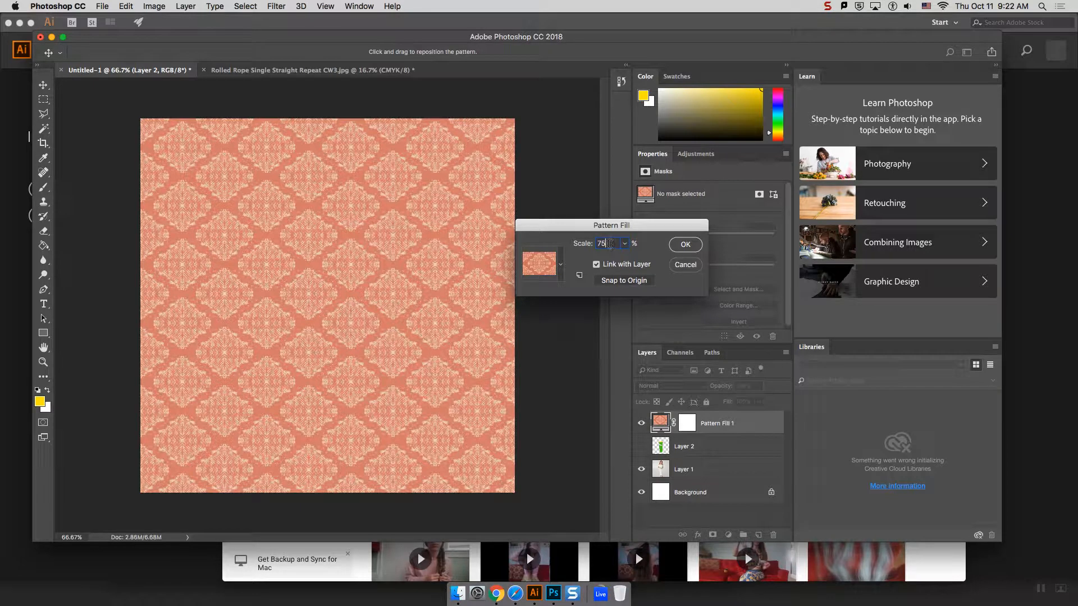
pyautogui.moveTo(607, 243); pyautogui.dragTo(583, 243)
pyautogui.write('50')
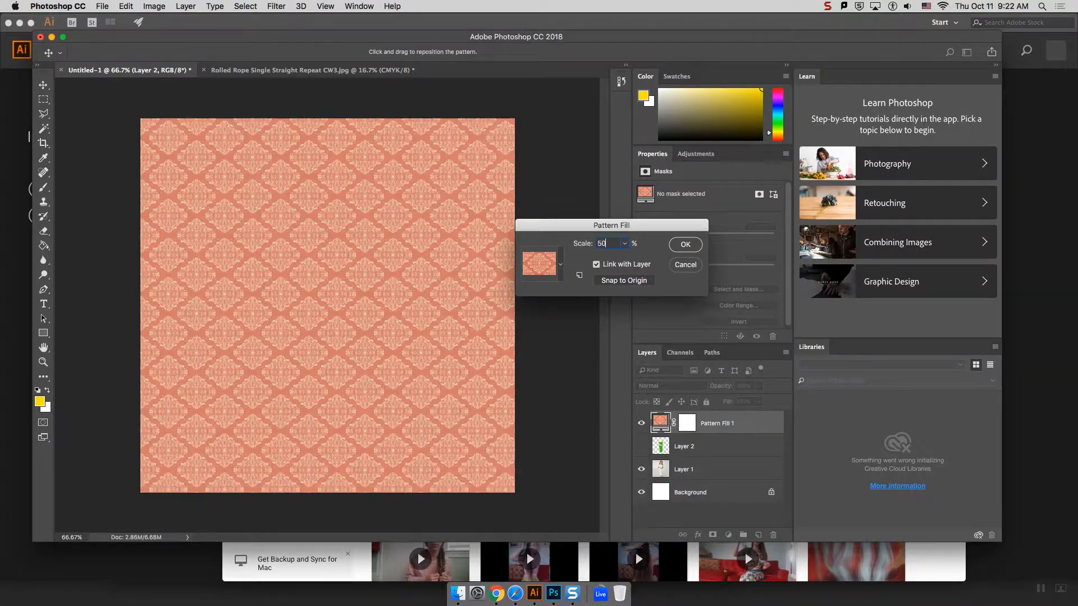
pyautogui.moveTo(606, 242)
pyautogui.mouseDown()
pyautogui.moveTo(564, 227)
pyautogui.moveTo(587, 238)
pyautogui.mouseUp()
pyautogui.write('25')
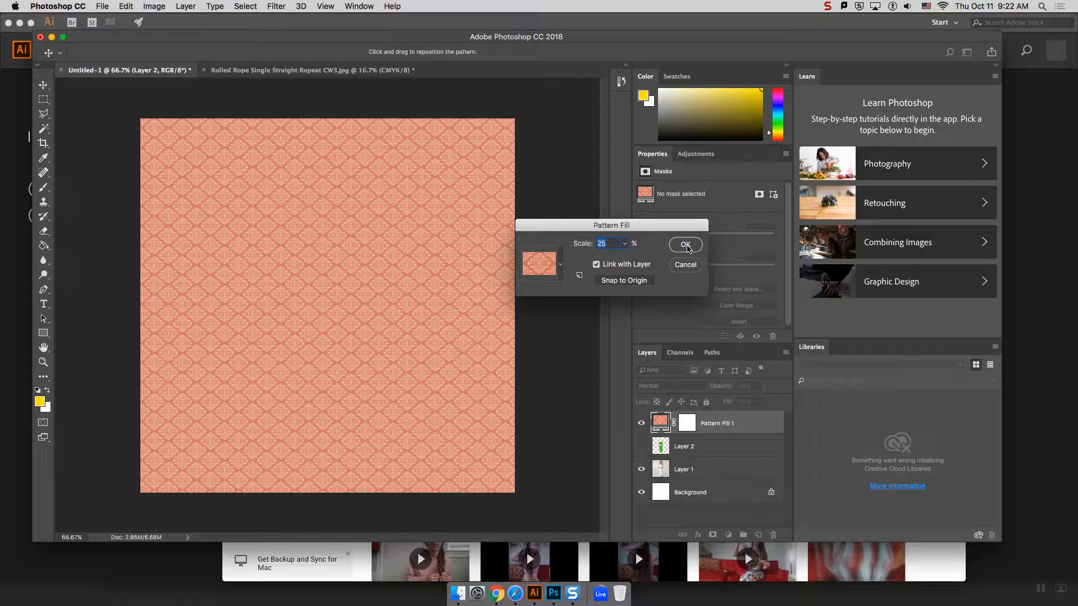
pyautogui.click(685, 245)
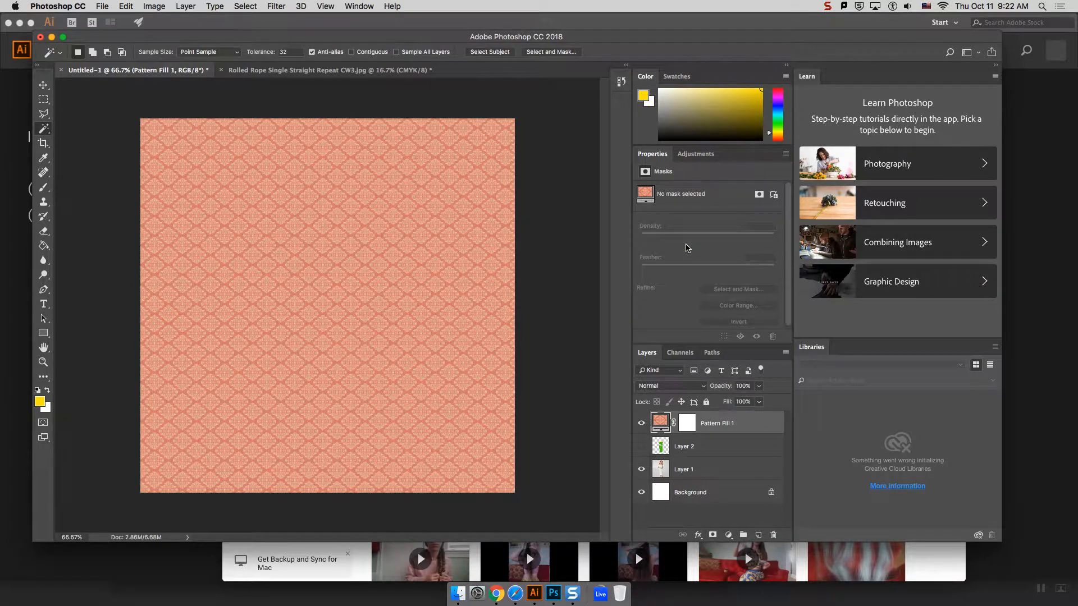
# Step: Toggle the pattern fill layer off and on over the dress photo, and rasterize that layer
pyautogui.click(642, 424)
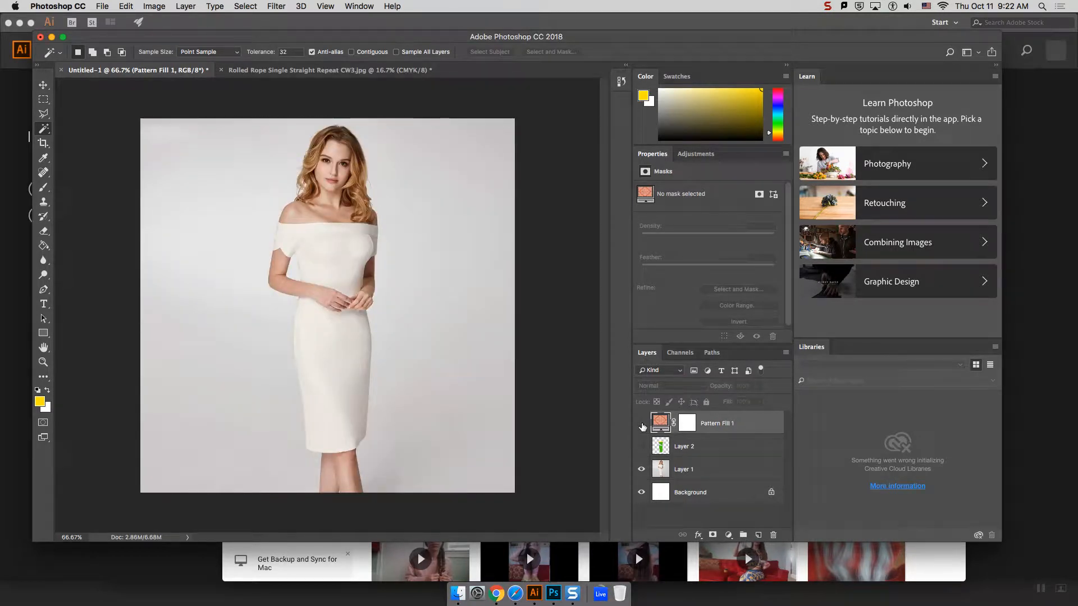
pyautogui.click(642, 424)
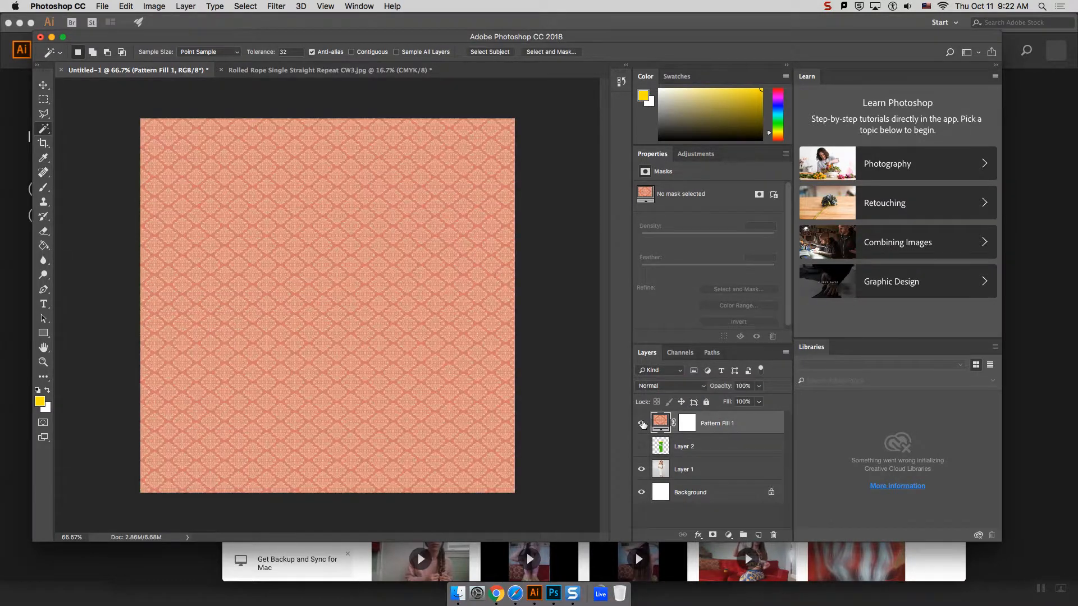
pyautogui.rightClick(718, 424)
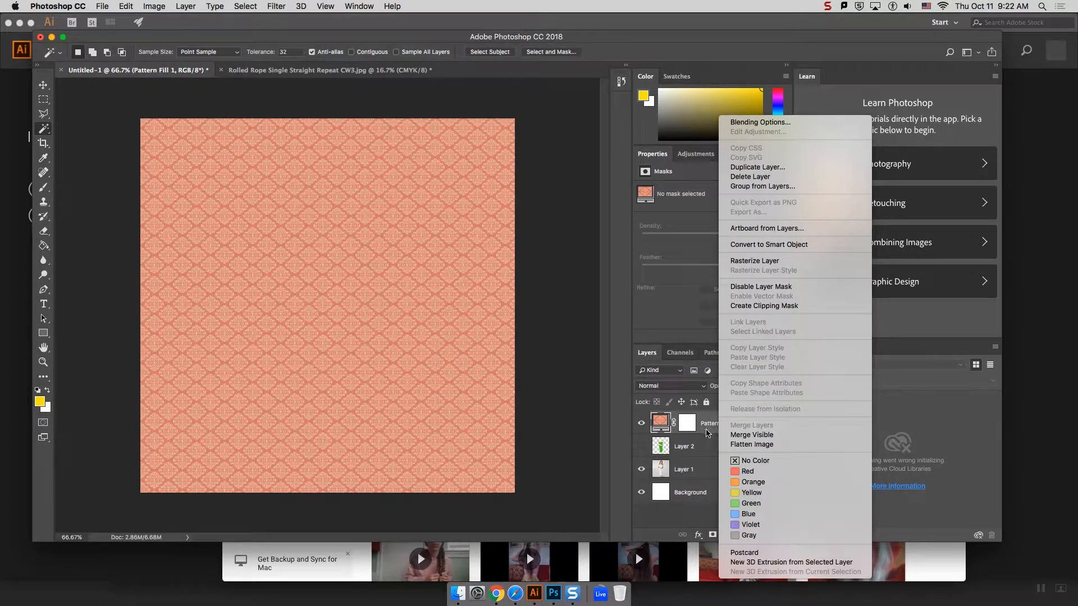
pyautogui.click(760, 261)
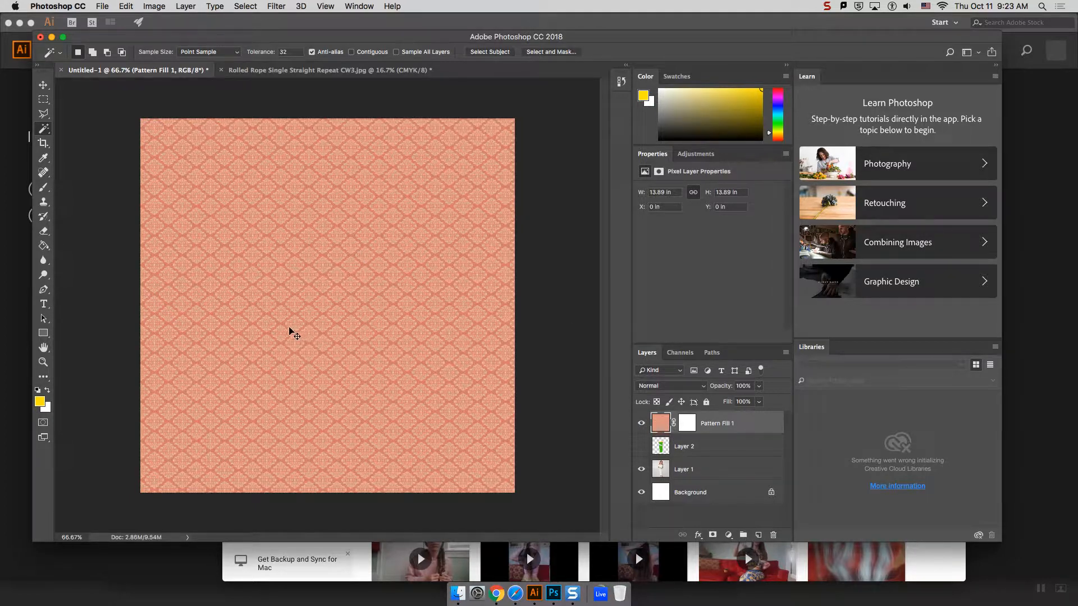
# Step: Rotate the rasterized pattern layer to -15° with Free Transform, keeping its scale at 100%
pyautogui.press('super+t')
pyautogui.click(128, 6)
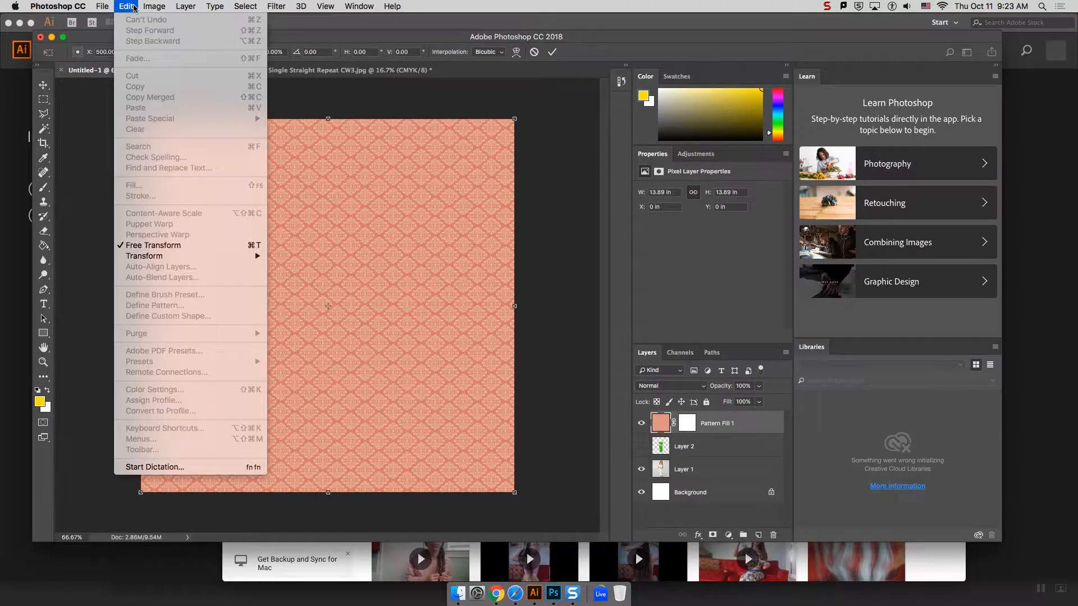
pyautogui.click(101, 5)
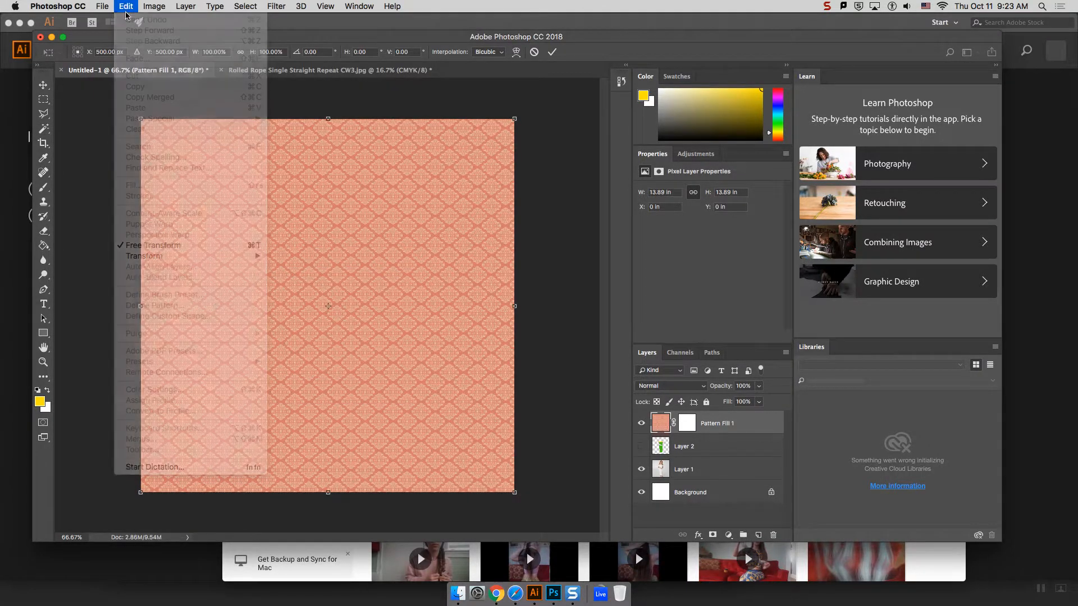
pyautogui.moveTo(521, 116); pyautogui.dragTo(463, 79)
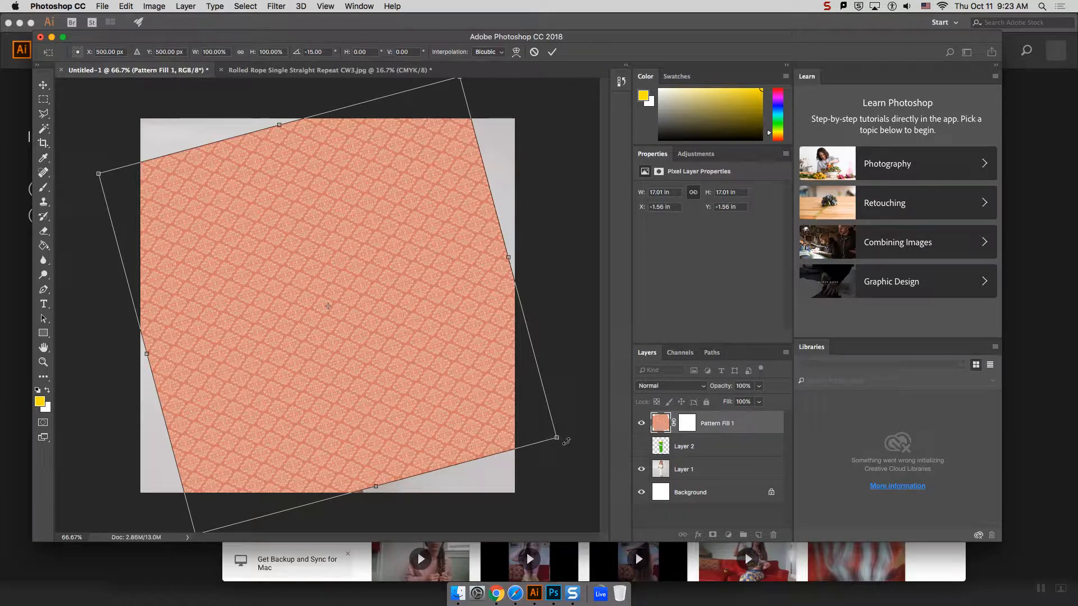
pyautogui.moveTo(555, 436)
pyautogui.mouseDown()
pyautogui.moveTo(515, 377)
pyautogui.moveTo(544, 431)
pyautogui.mouseUp()
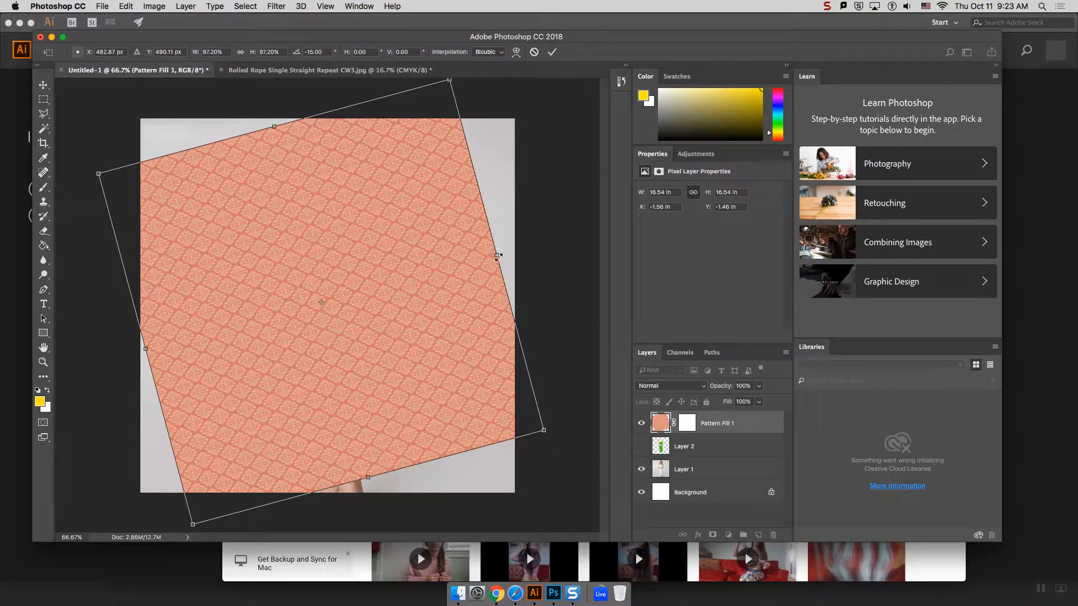
pyautogui.press('super+z')
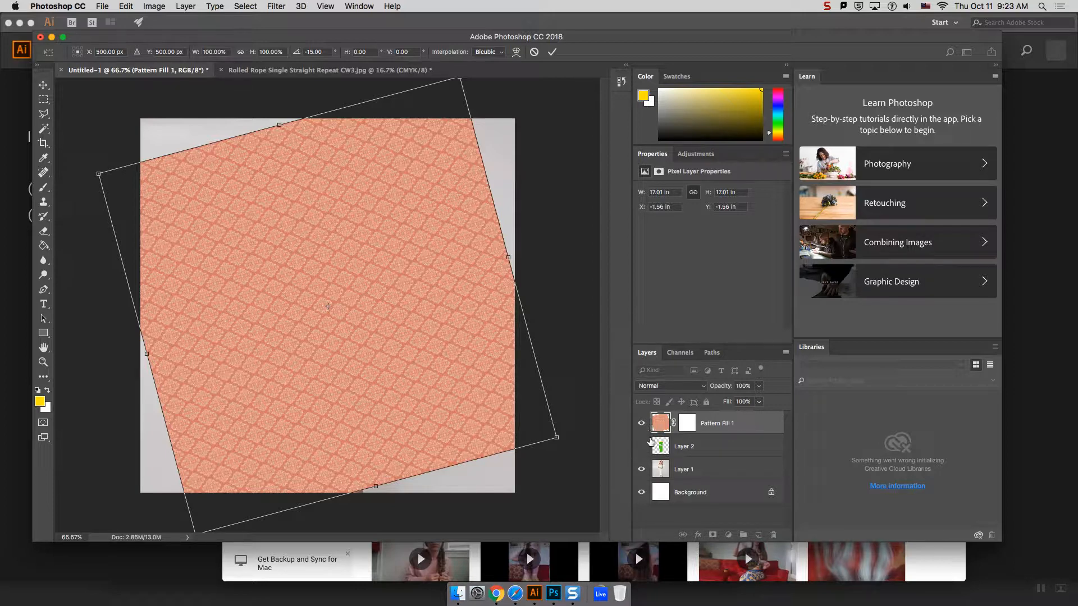
pyautogui.press('Return')
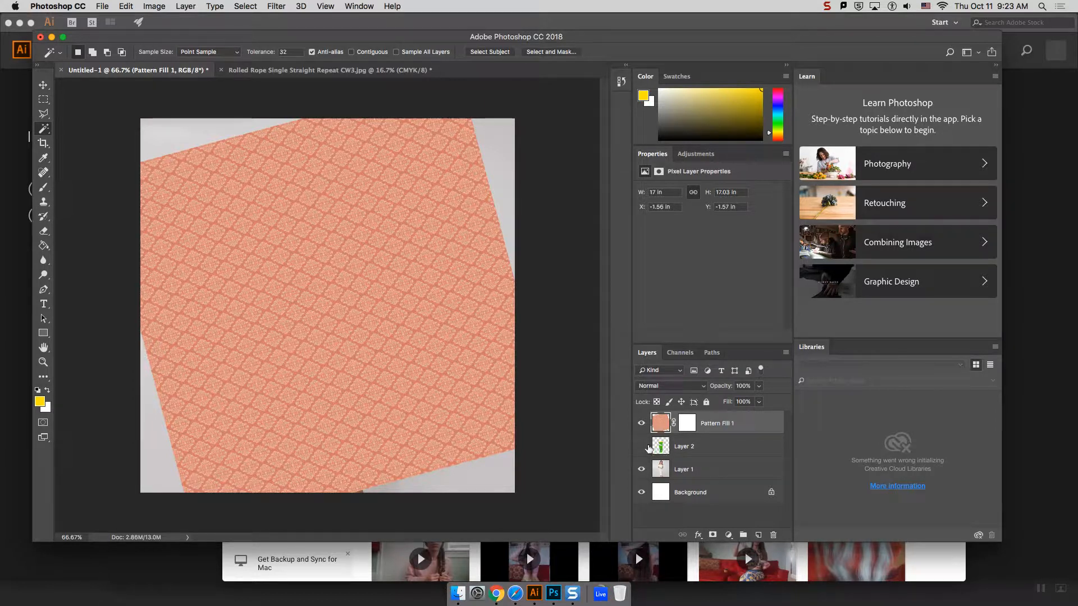
# Step: Select the yellow neckline band on Layer 2 with the Magic Wand, leaving the pattern layer active and visible
pyautogui.click(698, 447)
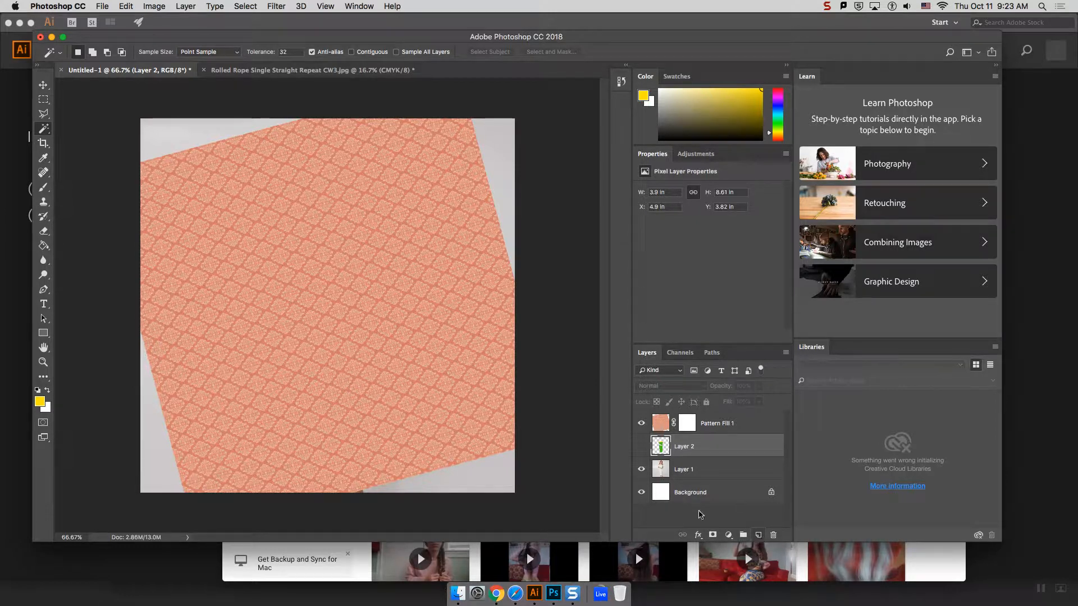
pyautogui.click(641, 424)
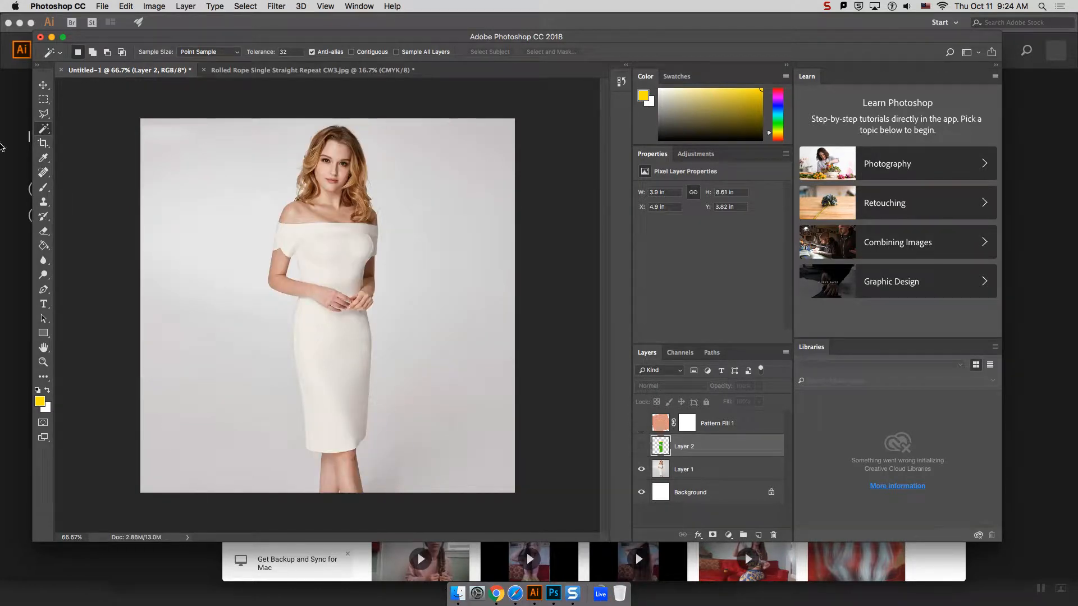
pyautogui.click(641, 447)
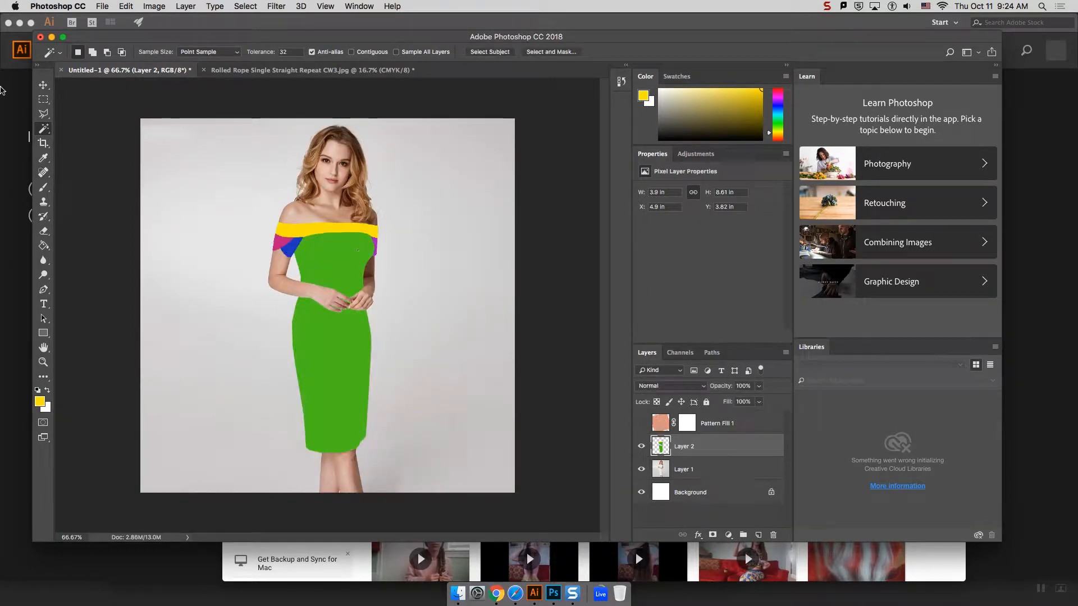
pyautogui.click(347, 229)
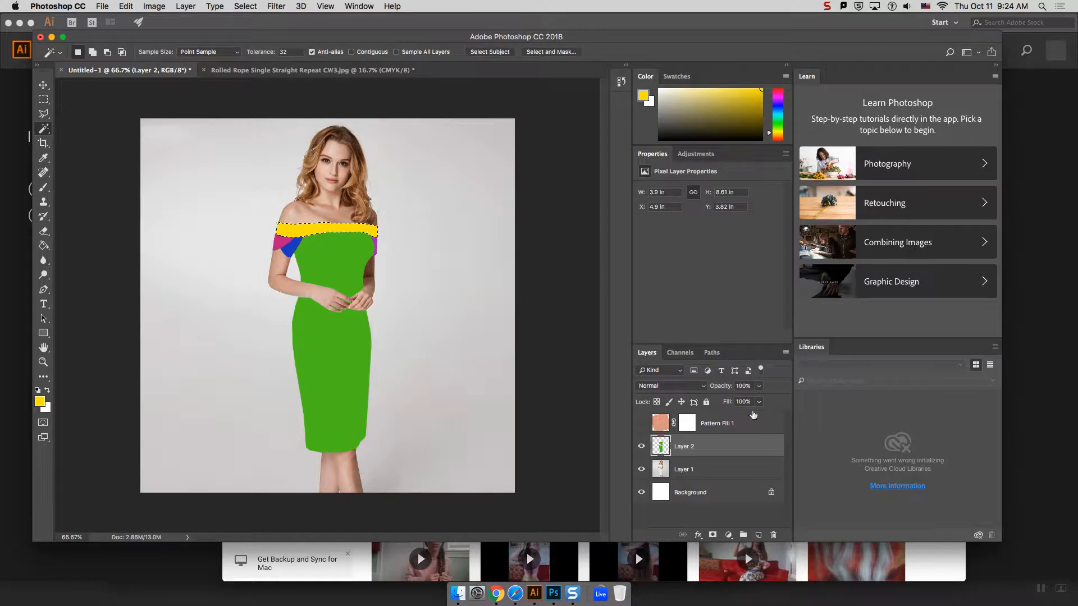
pyautogui.click(676, 427)
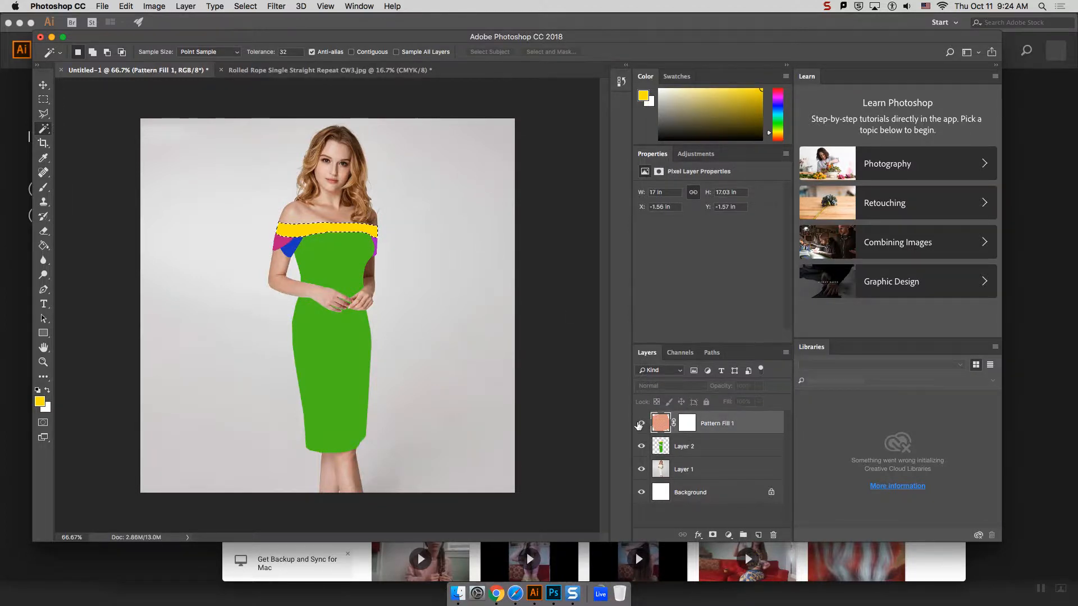
pyautogui.click(641, 423)
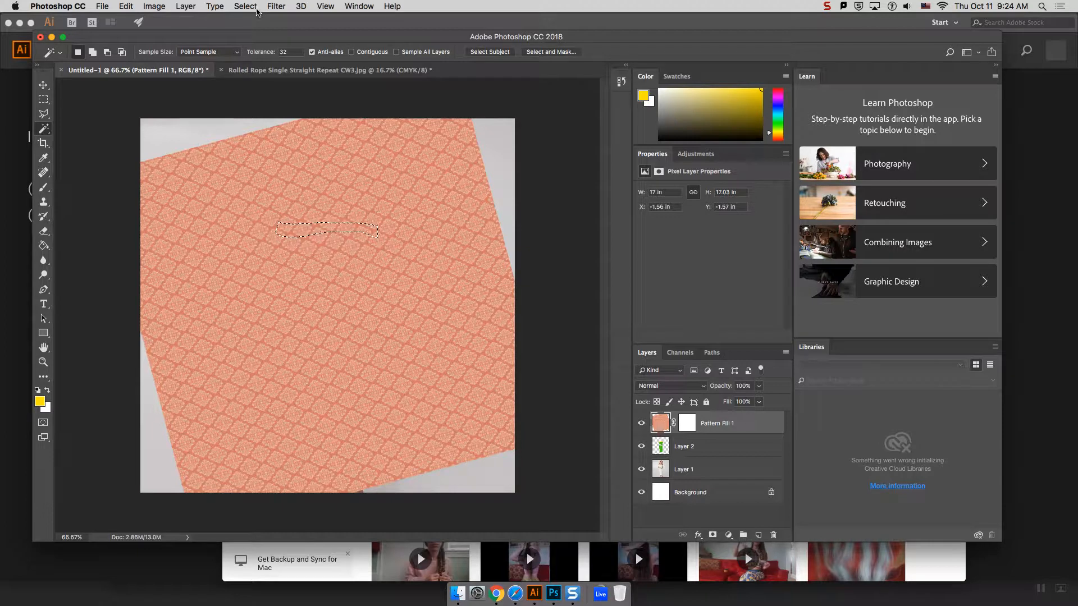
# Step: Try deleting the neckline selection from the pattern layer, and undo the deletion
pyautogui.press('BackSpace')
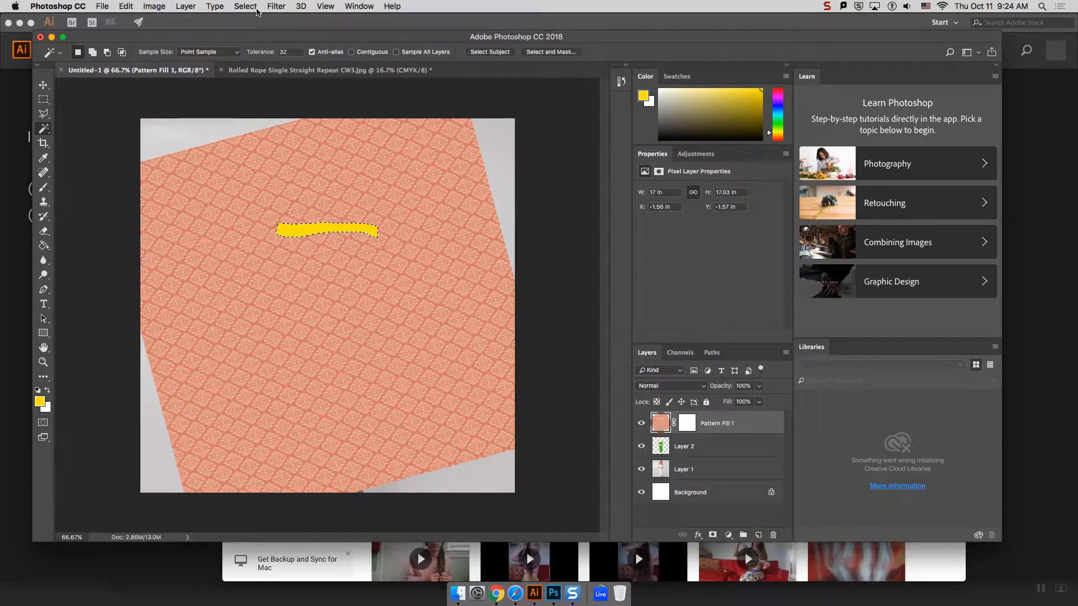
pyautogui.press('super+d')
pyautogui.press('super+z')
pyautogui.press('super+z')
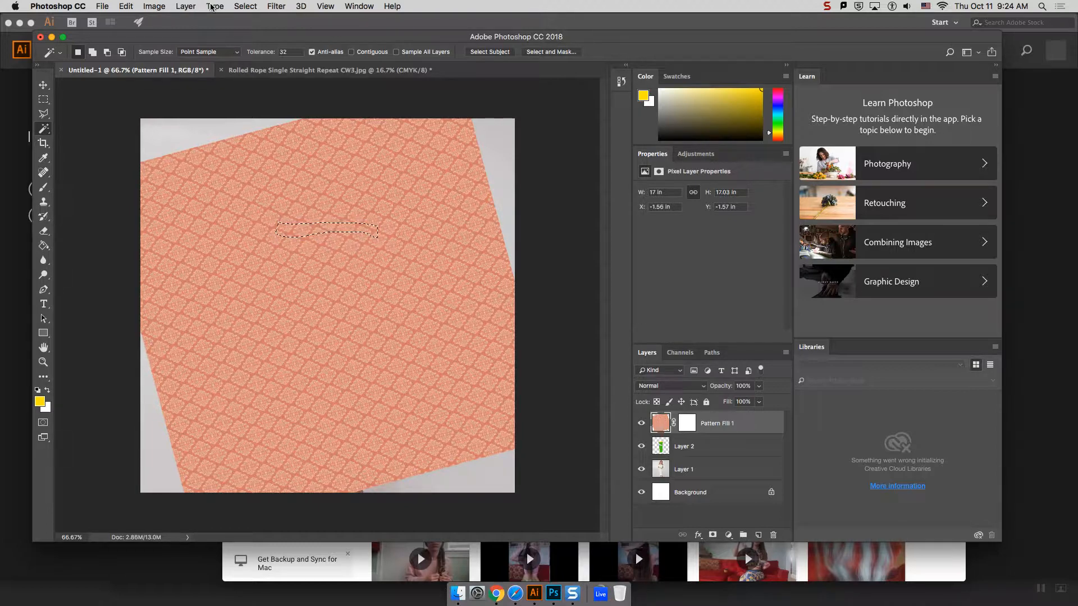
# Step: Invert the neckline selection and delete the pattern outside the neckline band, clearing the selection at the end
pyautogui.click(245, 6)
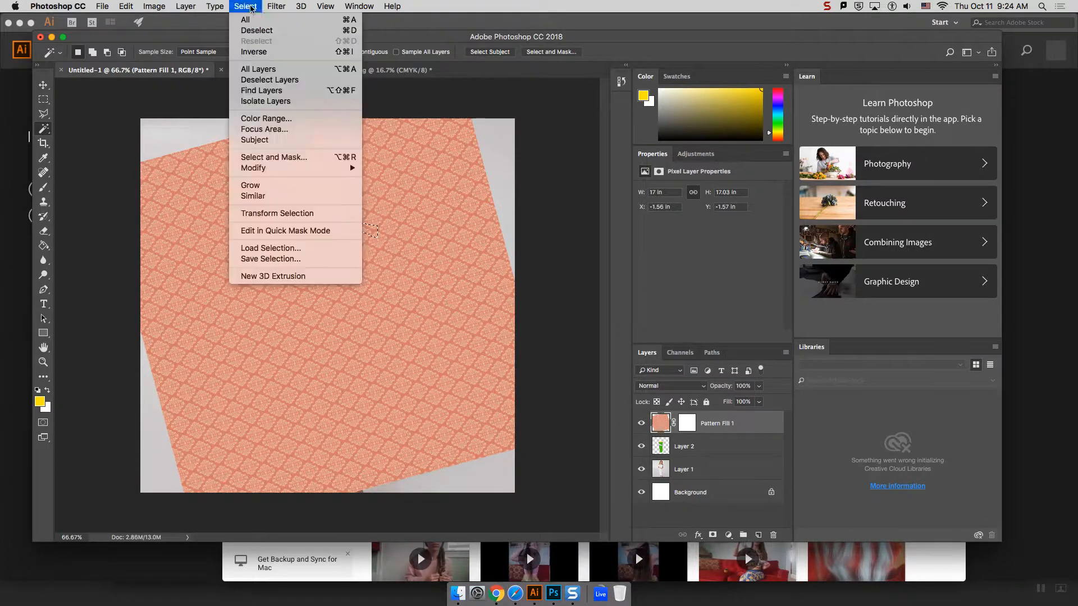
pyautogui.click(259, 52)
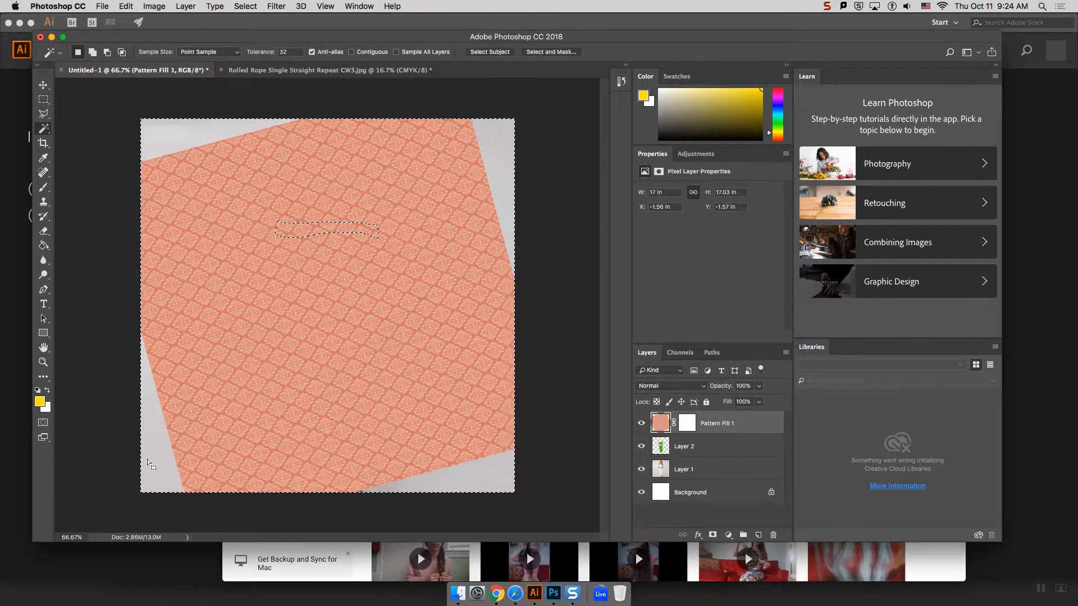
pyautogui.press('Delete')
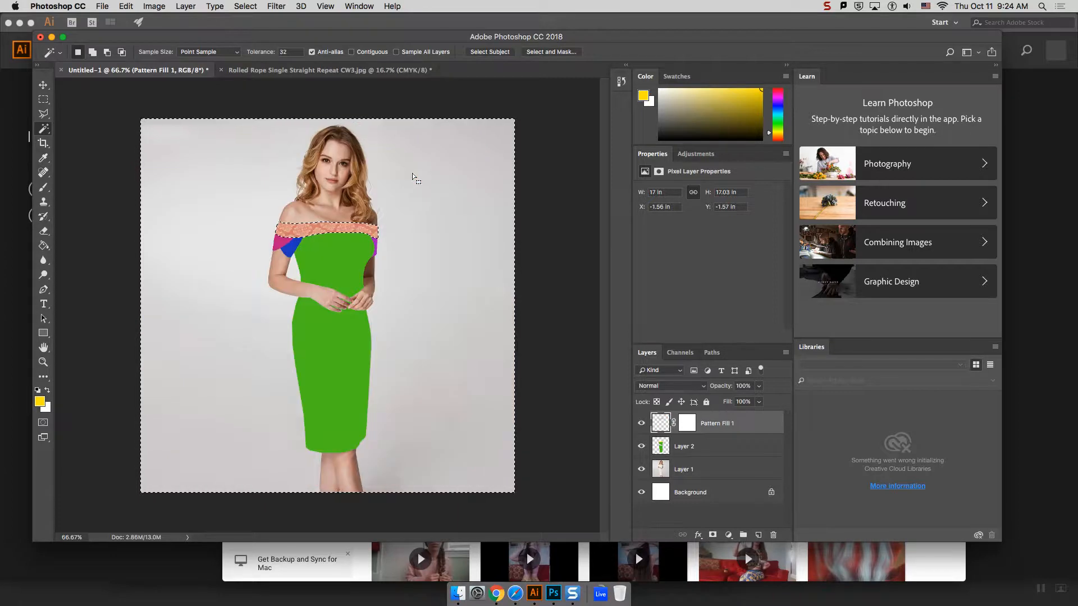
pyautogui.press('super+d')
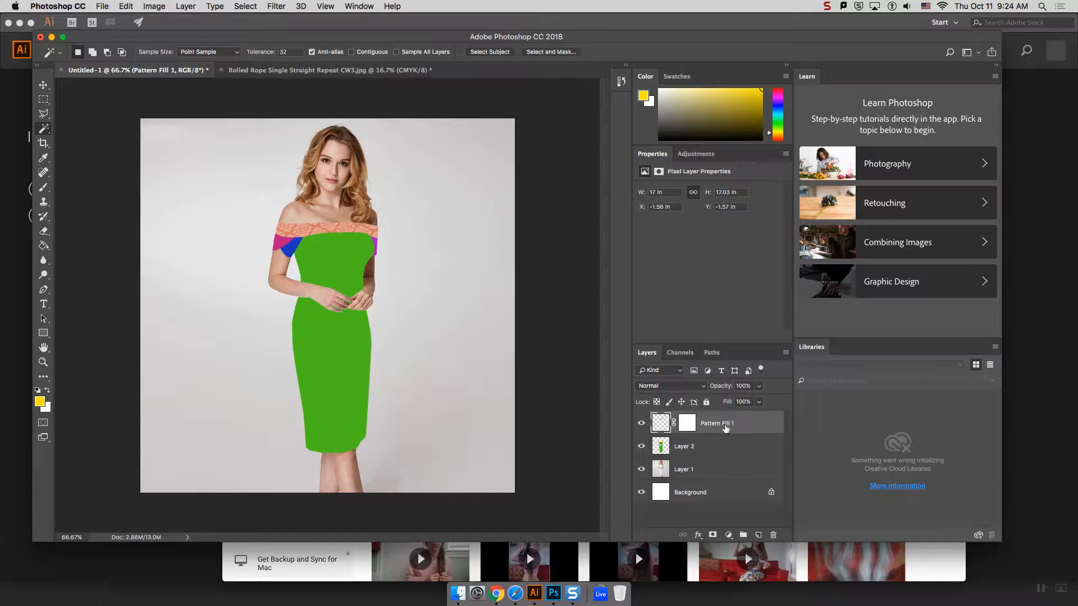
# Step: Add a coral damask pattern fill layer at 25% scale, named Pattern Fill 2, and rasterize it
pyautogui.click(186, 6)
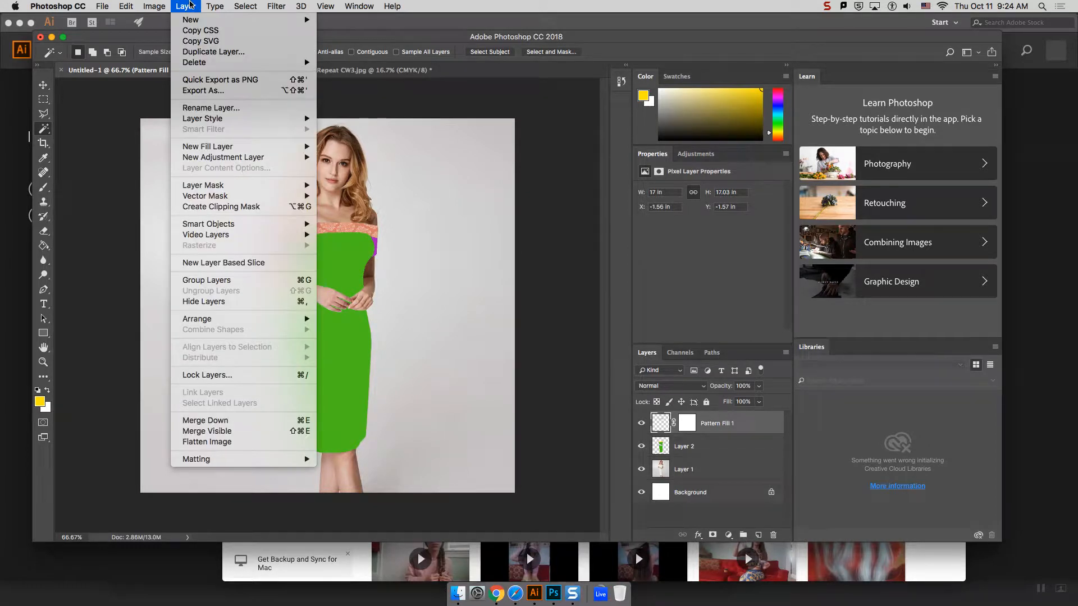
pyautogui.moveTo(236, 146)
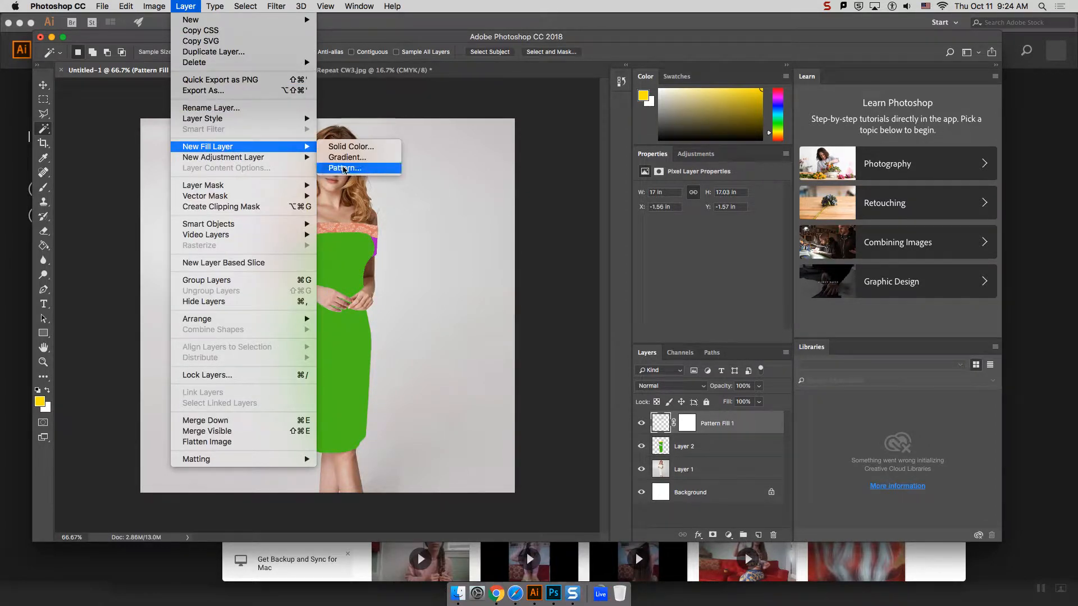
pyautogui.click(341, 168)
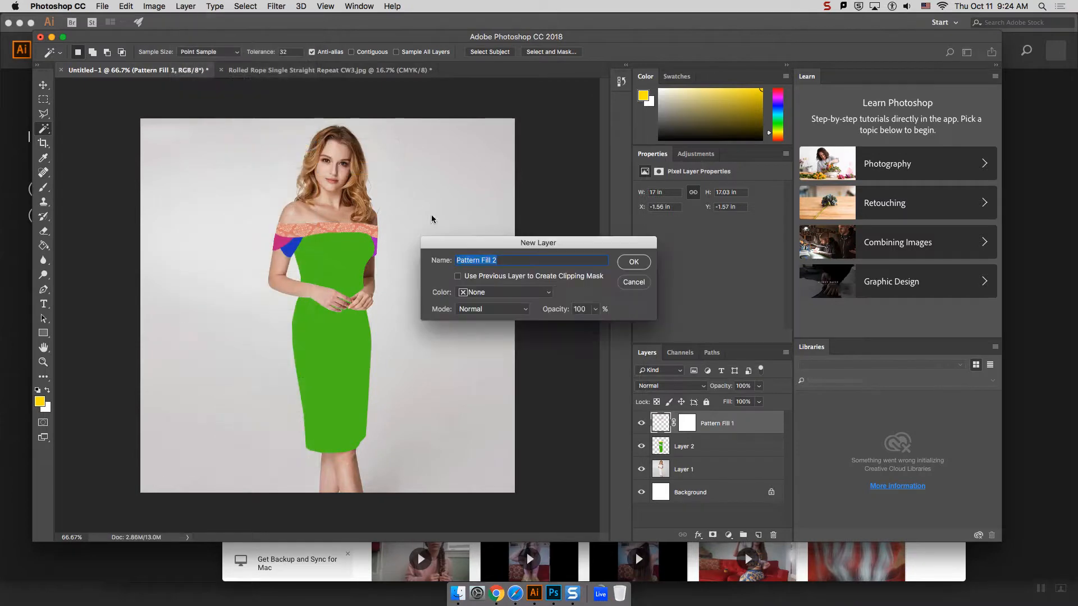
pyautogui.click(634, 261)
pyautogui.write('25')
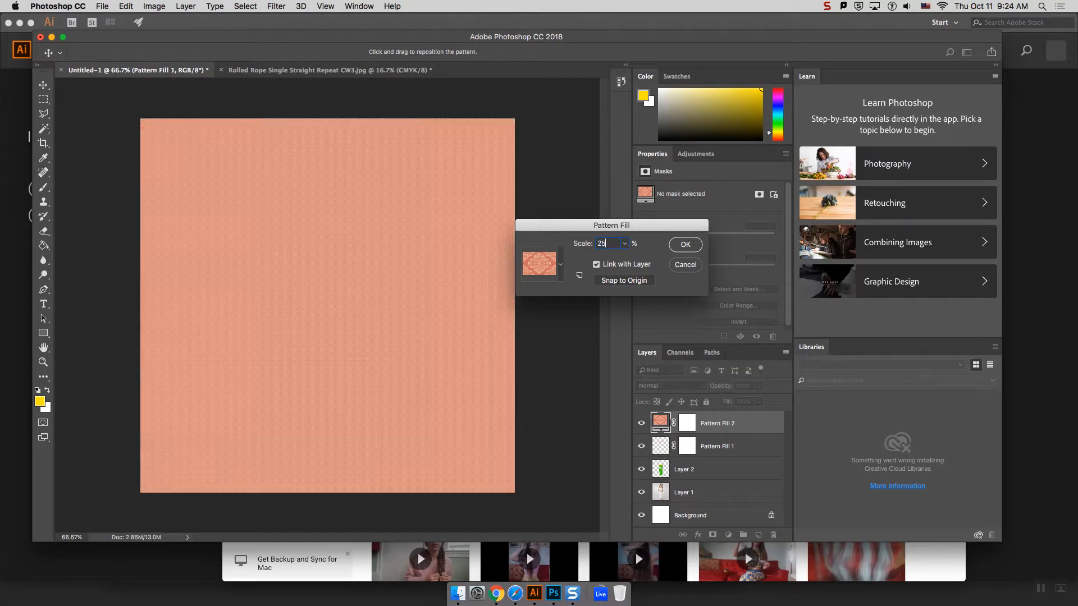
pyautogui.click(684, 246)
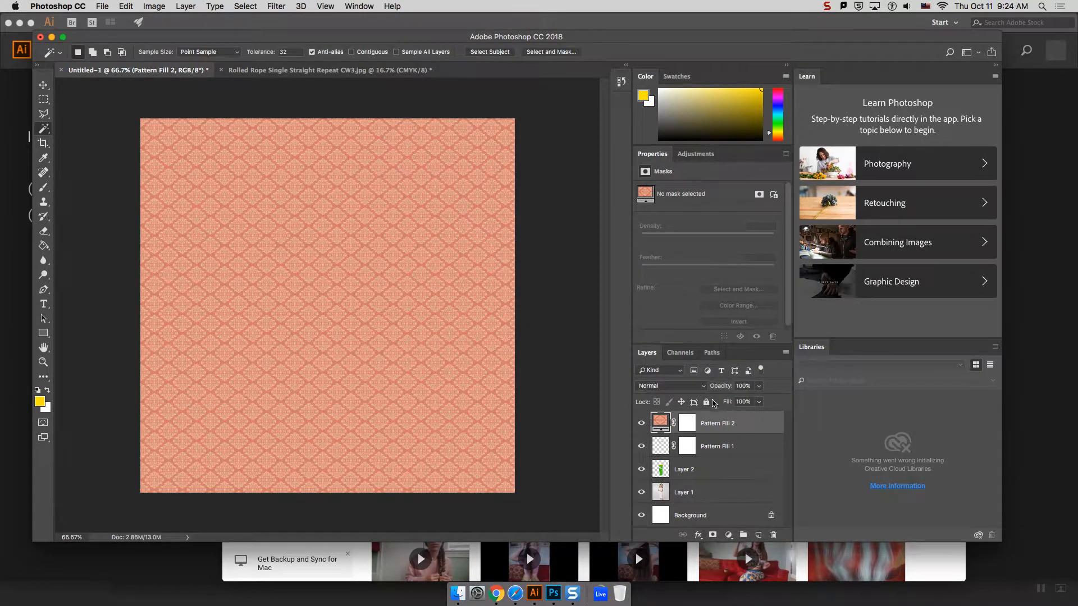
pyautogui.rightClick(702, 426)
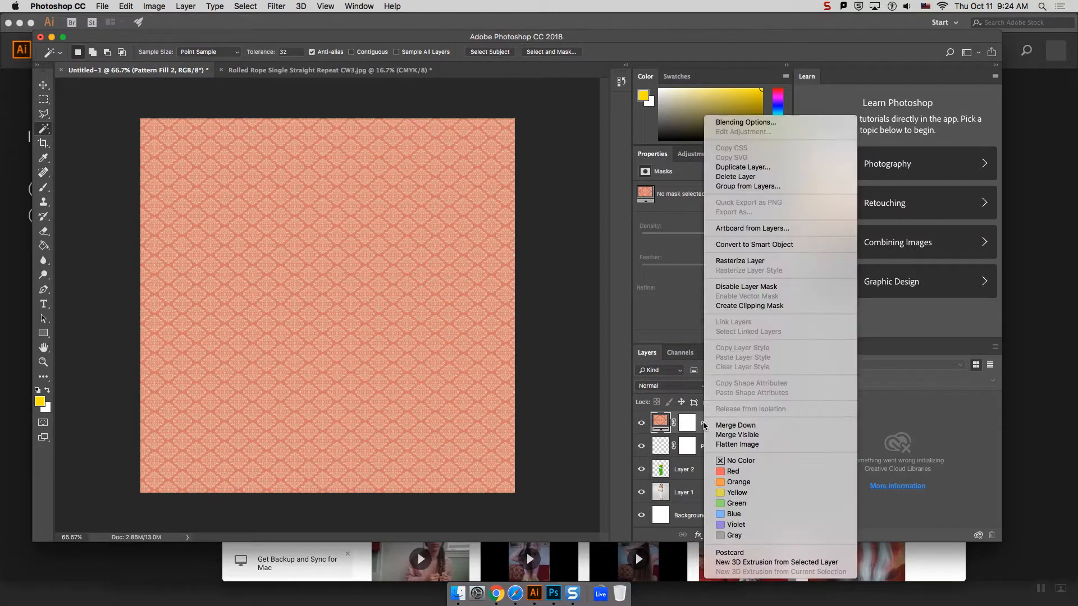
pyautogui.click(740, 261)
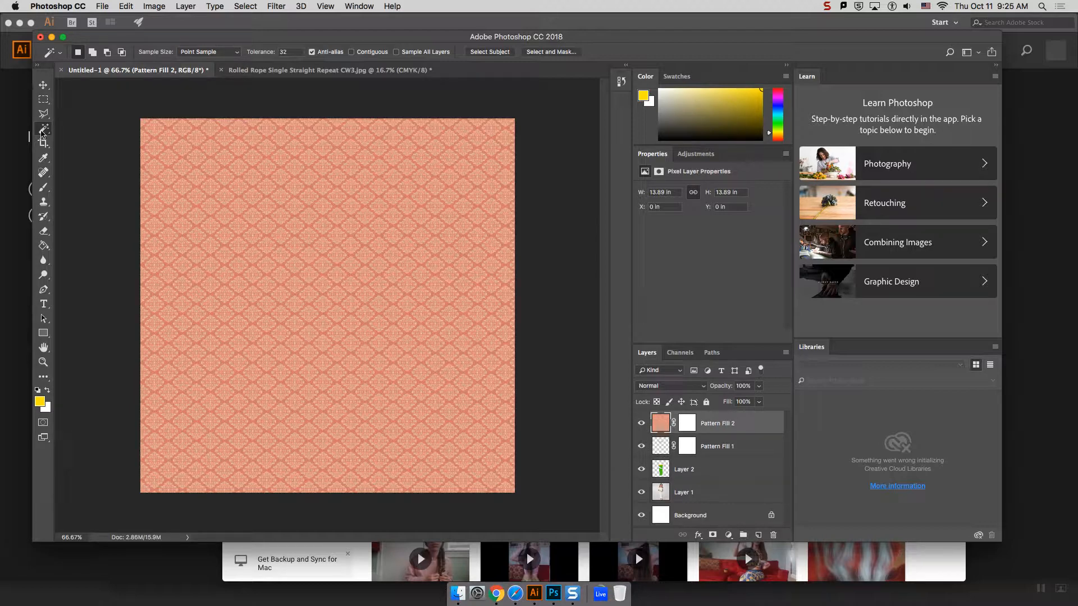
# Step: Move Pattern Fill 2 below Layer 2 and delete its pattern outside a rectangle of about 8.3 × 10.7 in around the dress, clearing the selection
pyautogui.click(44, 100)
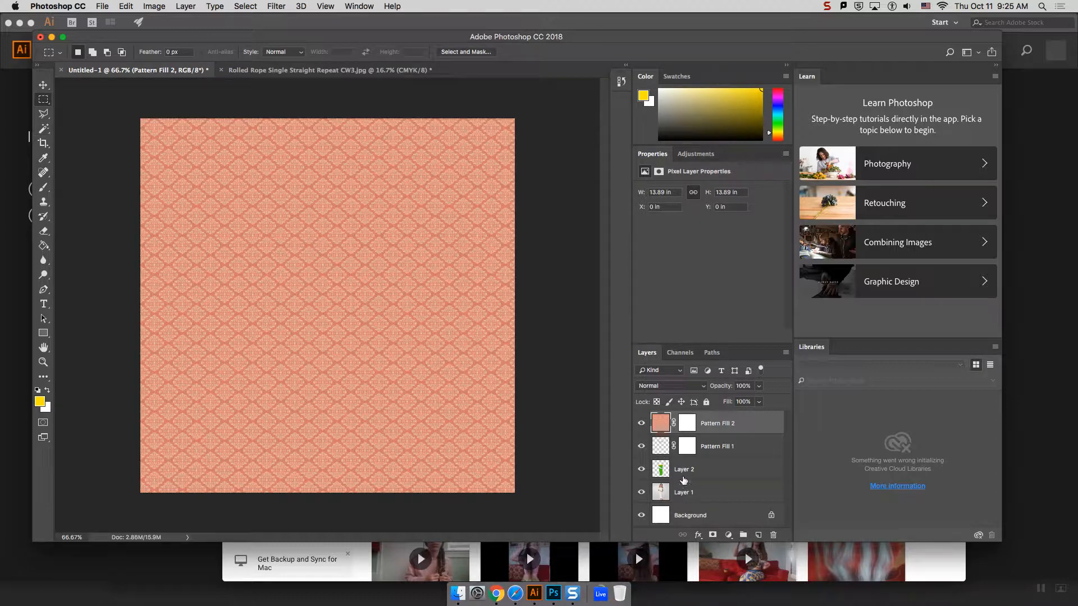
pyautogui.moveTo(705, 480); pyautogui.dragTo(706, 473)
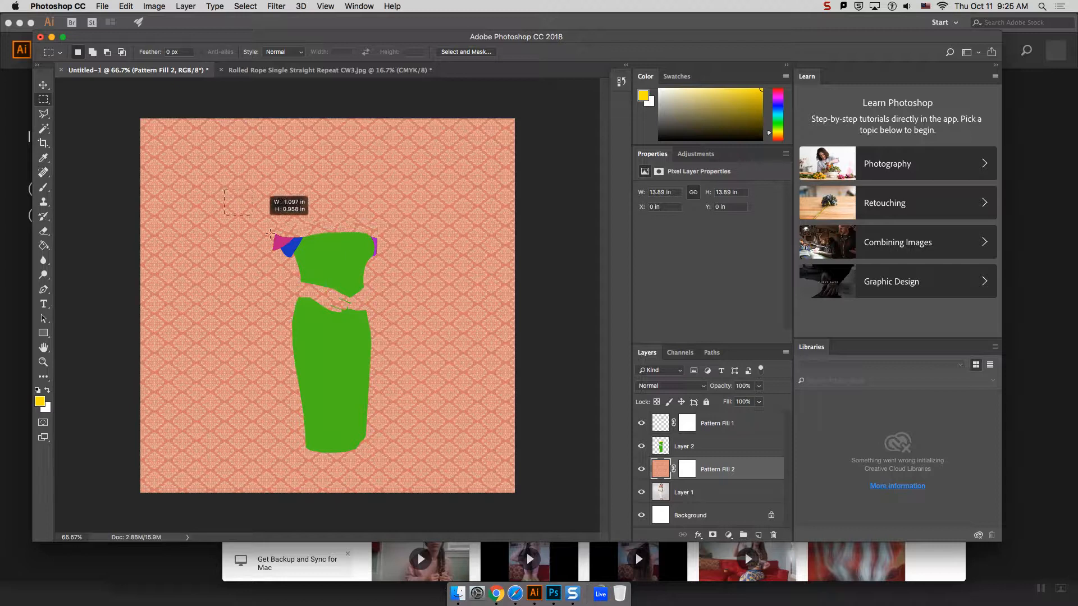
pyautogui.moveTo(270, 233); pyautogui.dragTo(447, 477)
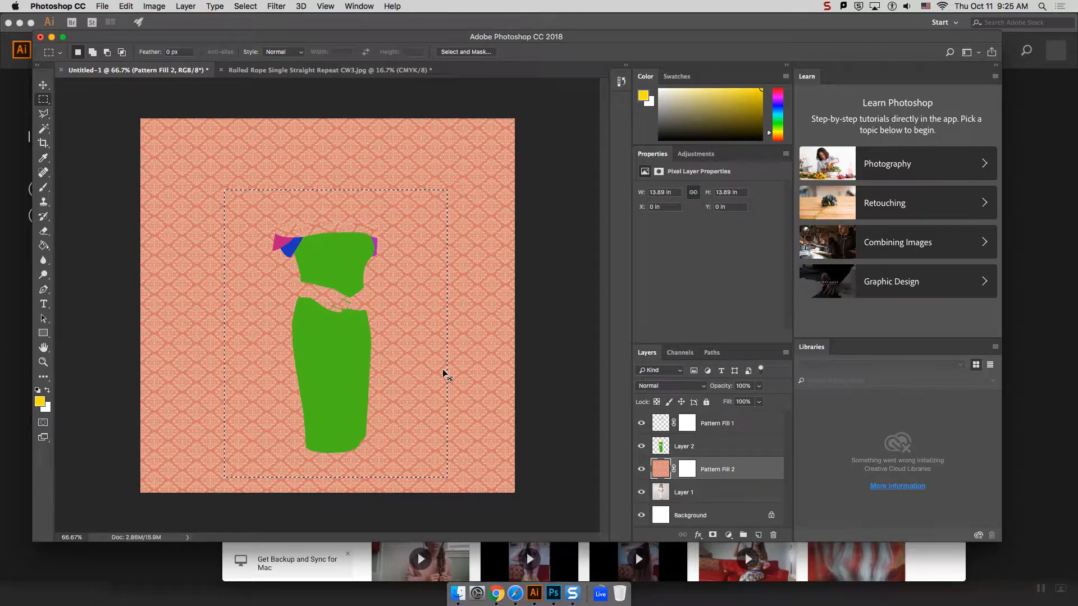
pyautogui.press('super+shift+i')
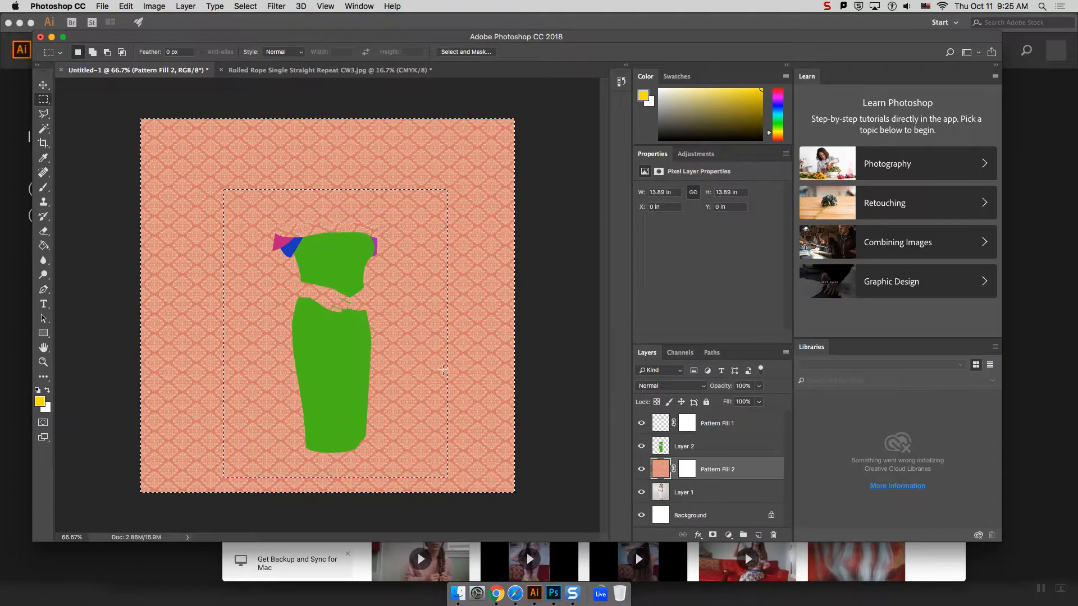
pyautogui.press('Delete')
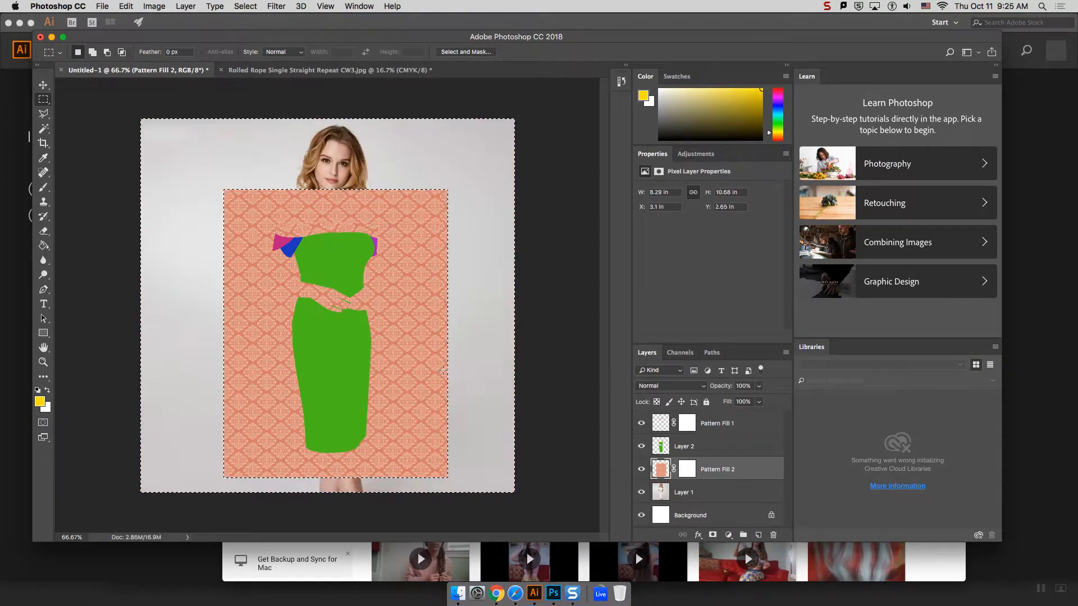
pyautogui.click(245, 6)
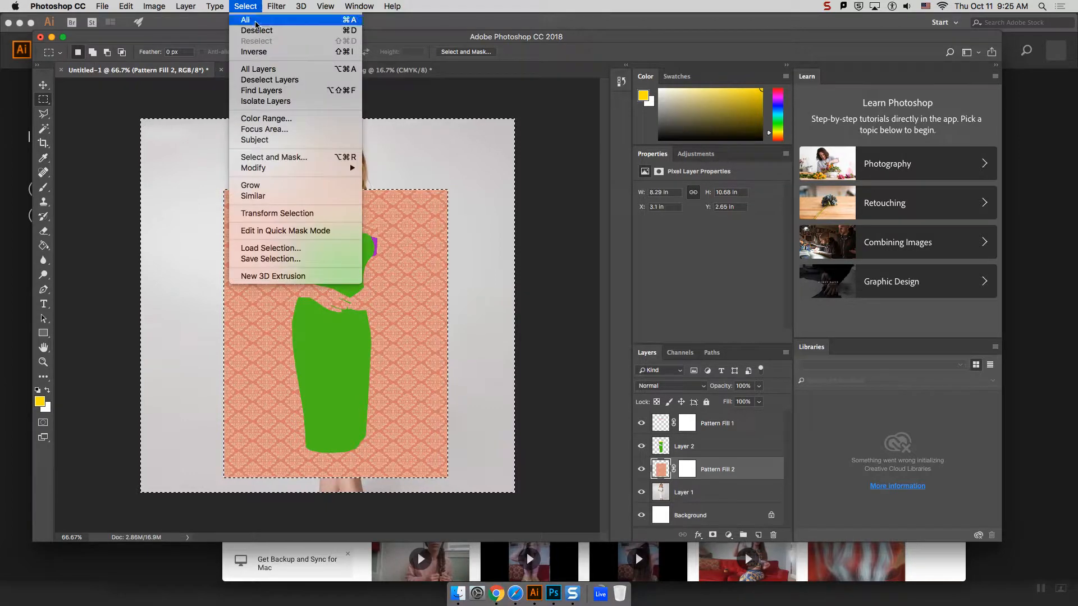
pyautogui.press('super+d')
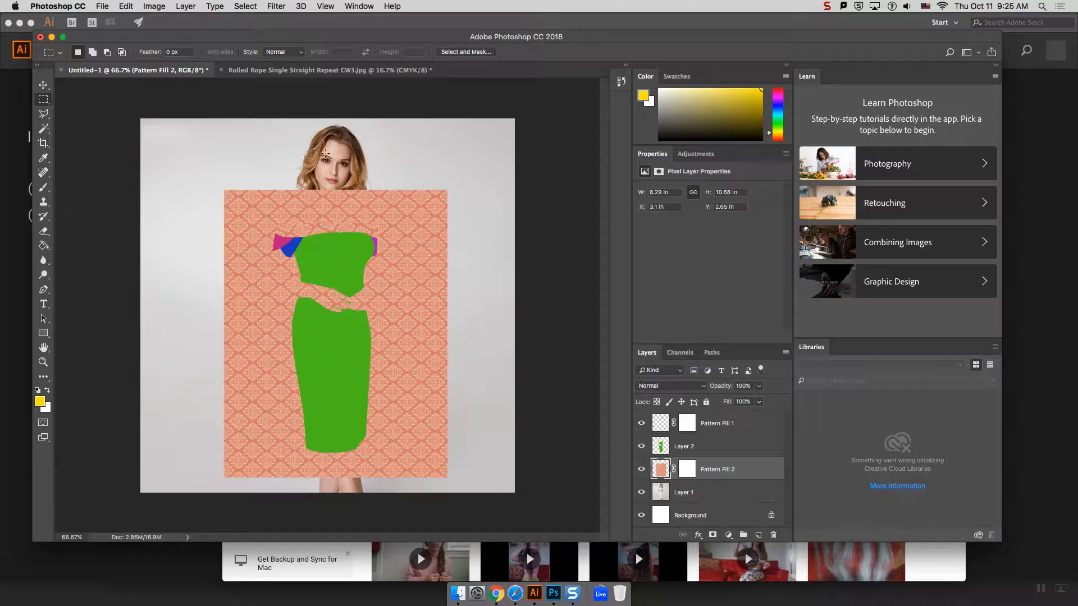
pyautogui.click(123, 6)
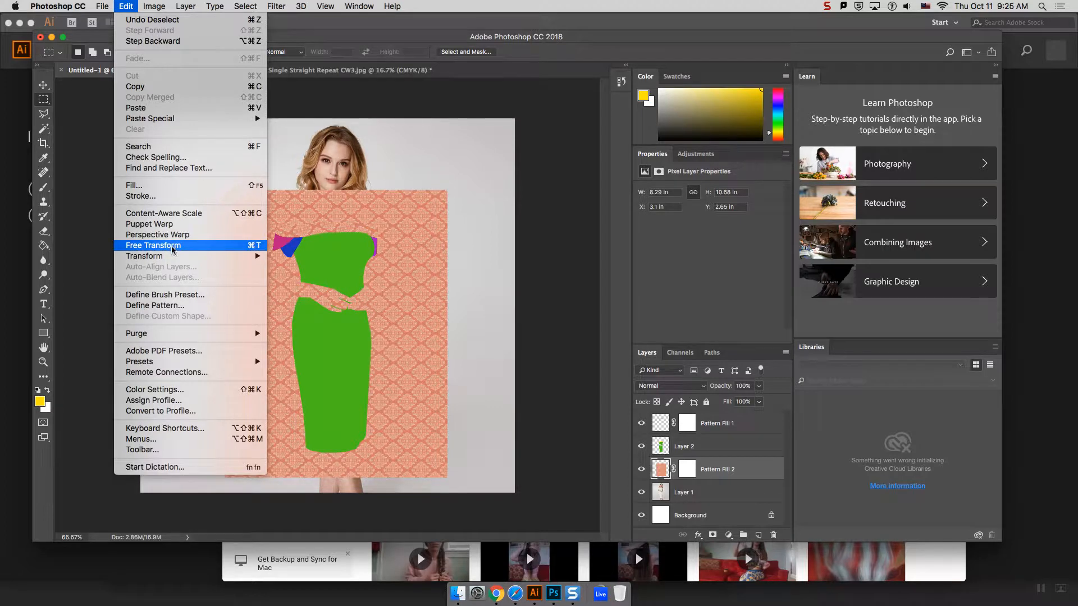
pyautogui.moveTo(173, 256)
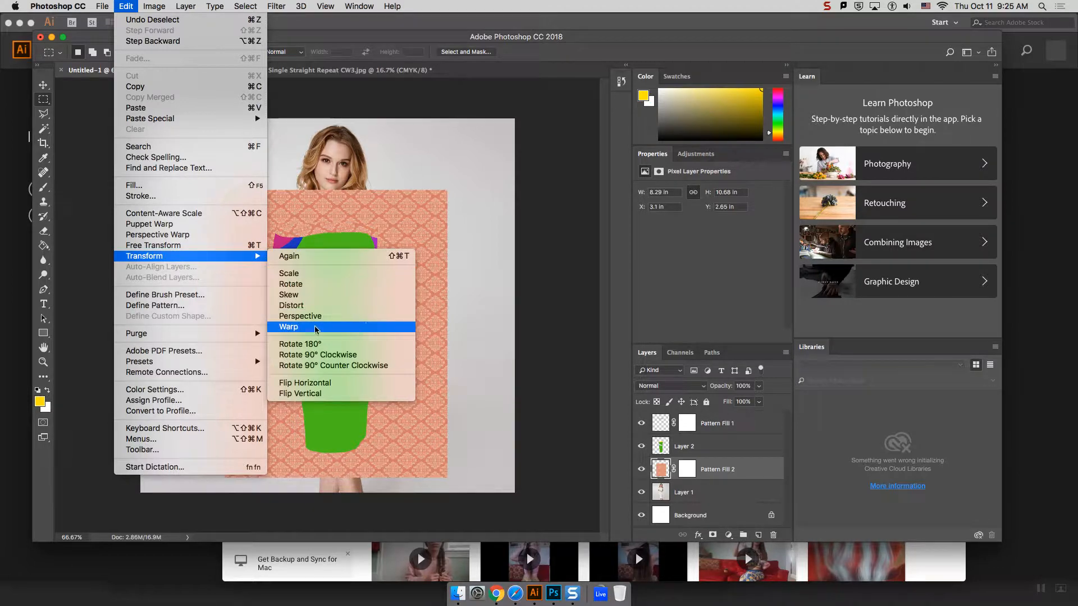
pyautogui.click(297, 328)
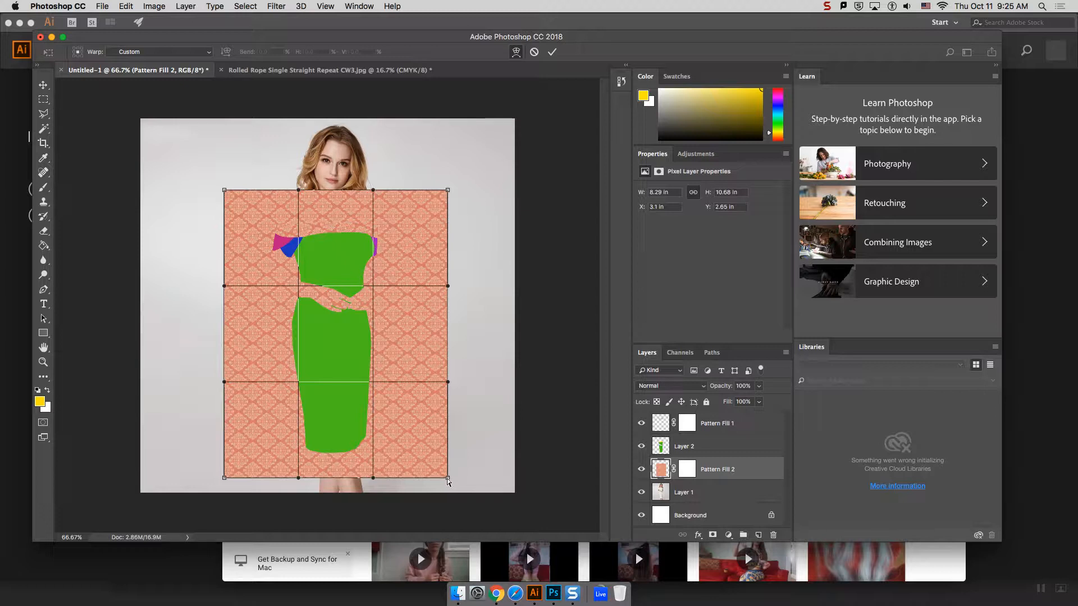
pyautogui.moveTo(448, 479); pyautogui.dragTo(444, 423)
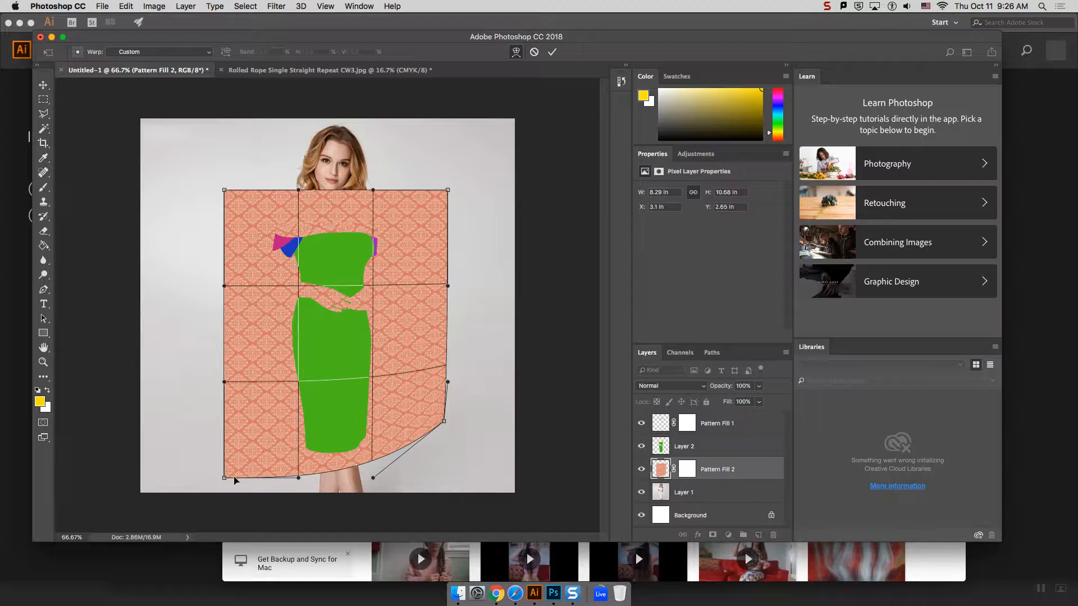
pyautogui.moveTo(224, 480); pyautogui.dragTo(218, 392)
pyautogui.moveTo(445, 422); pyautogui.dragTo(426, 398)
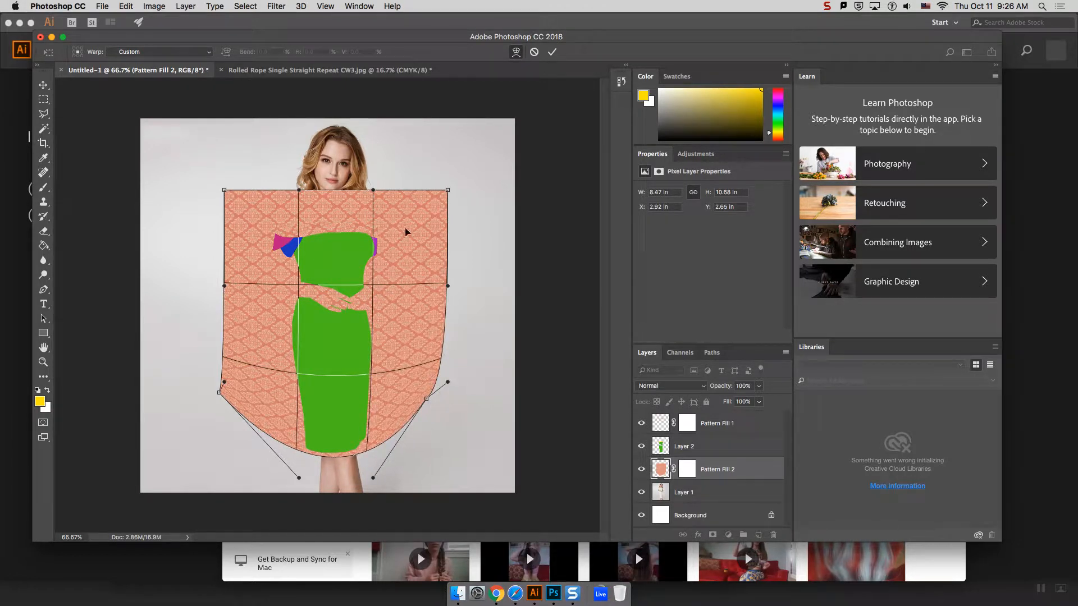
pyautogui.moveTo(340, 456); pyautogui.dragTo(341, 473)
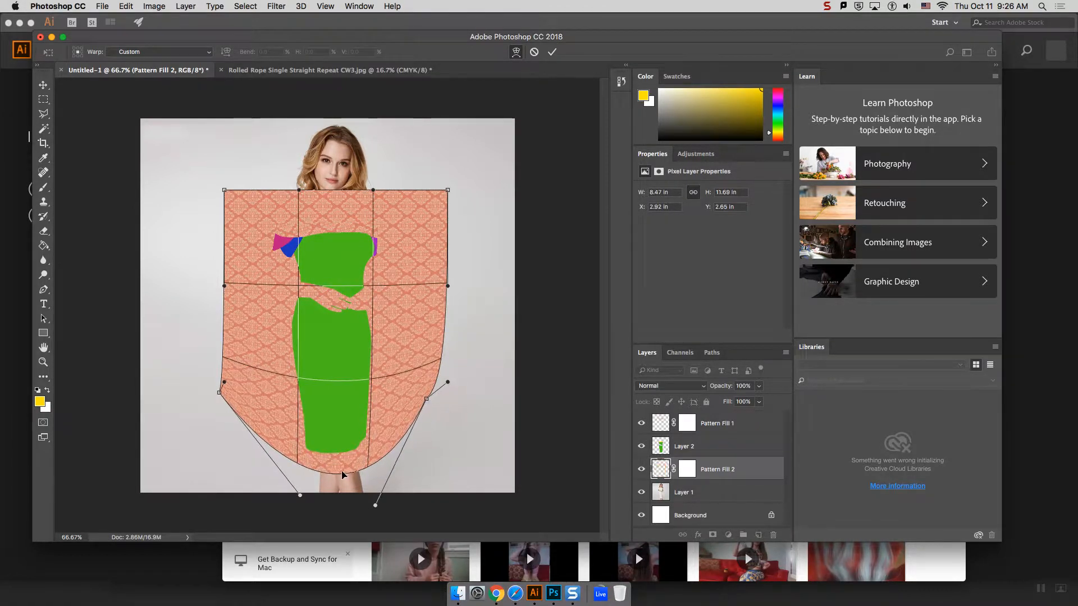
pyautogui.moveTo(339, 381); pyautogui.dragTo(331, 399)
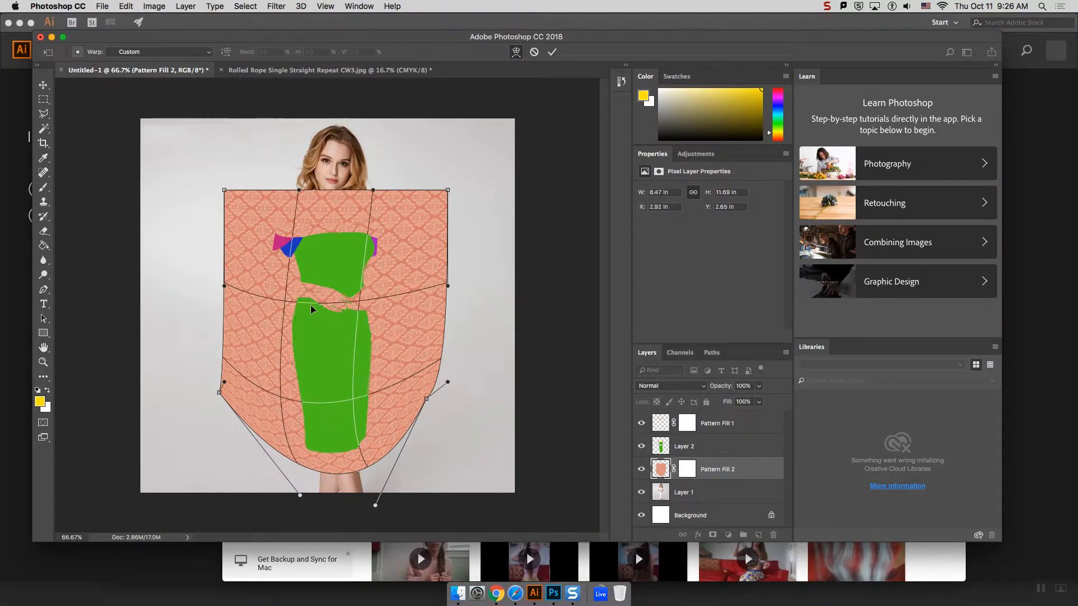
pyautogui.moveTo(321, 301); pyautogui.dragTo(308, 309)
pyautogui.moveTo(329, 194)
pyautogui.mouseDown()
pyautogui.moveTo(312, 207)
pyautogui.moveTo(343, 202)
pyautogui.mouseUp()
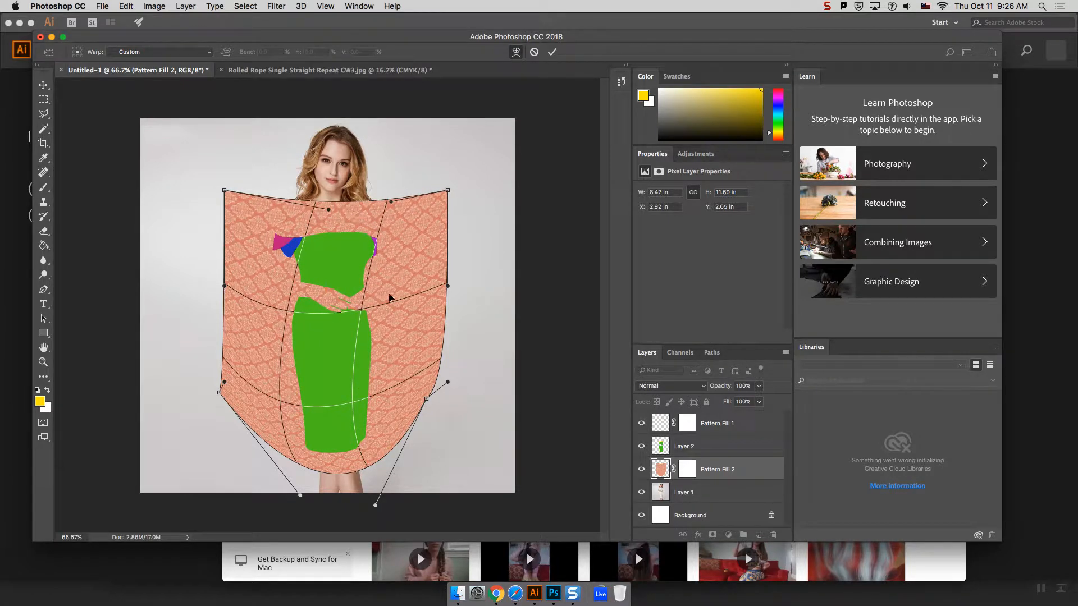
pyautogui.moveTo(358, 311); pyautogui.dragTo(369, 310)
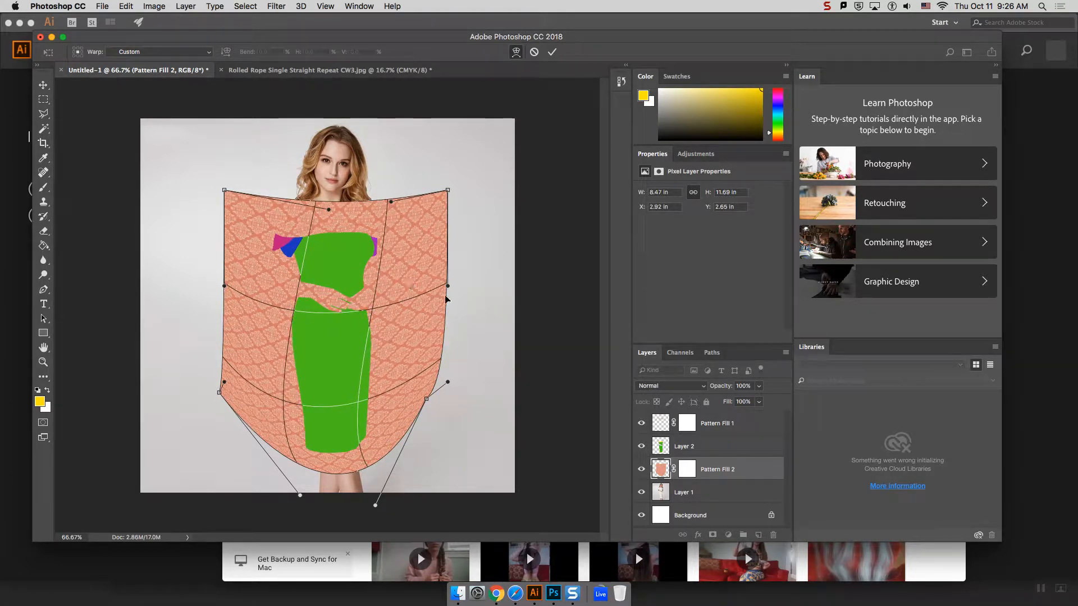
pyautogui.moveTo(447, 285); pyautogui.dragTo(423, 330)
pyautogui.moveTo(322, 439); pyautogui.dragTo(290, 419)
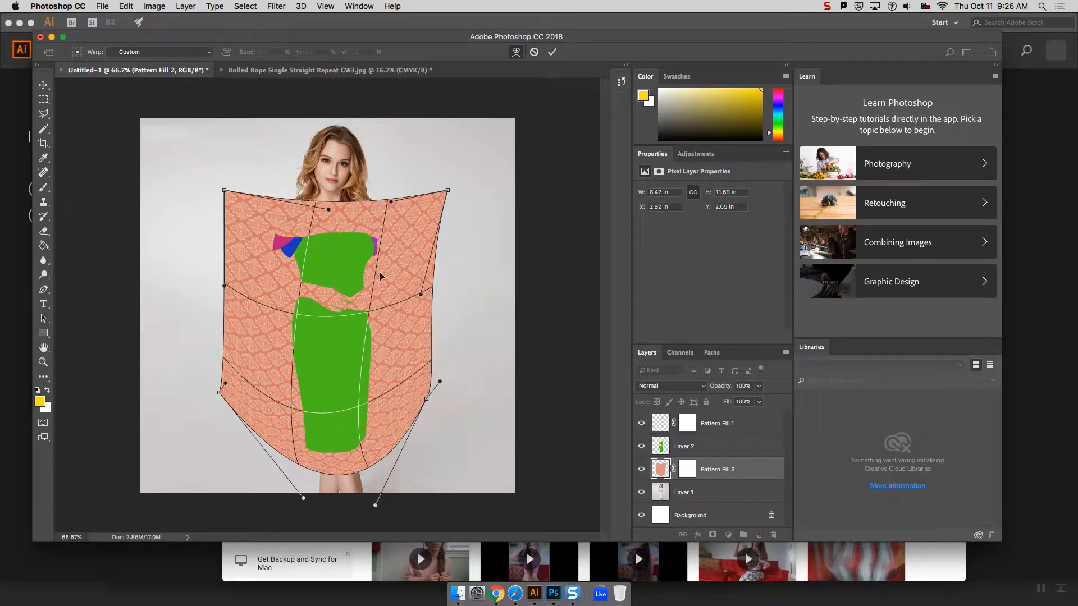
pyautogui.moveTo(380, 276); pyautogui.dragTo(386, 278)
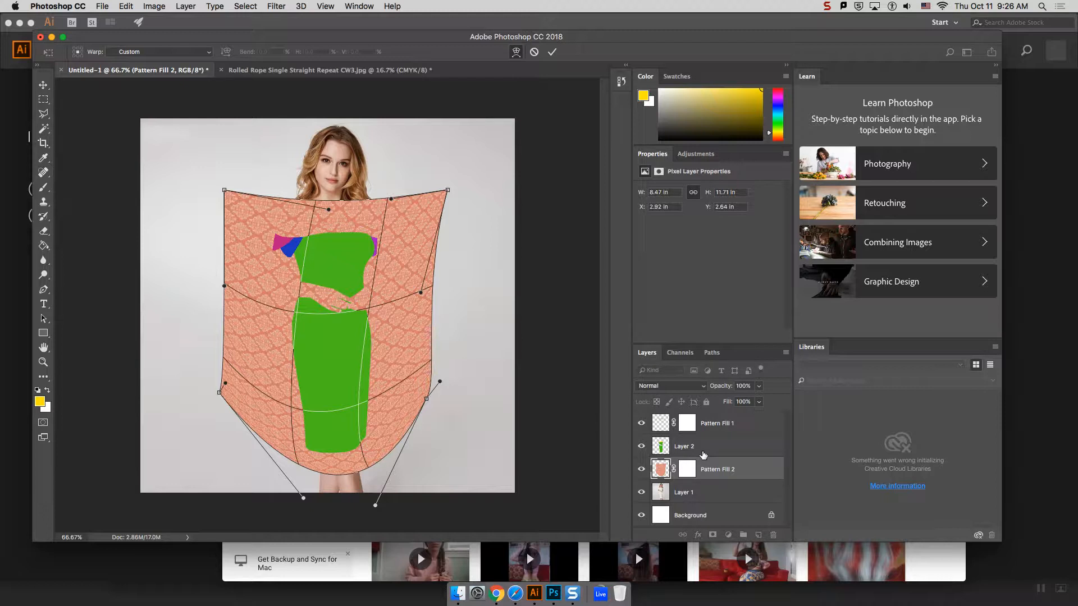
pyautogui.press('Escape')
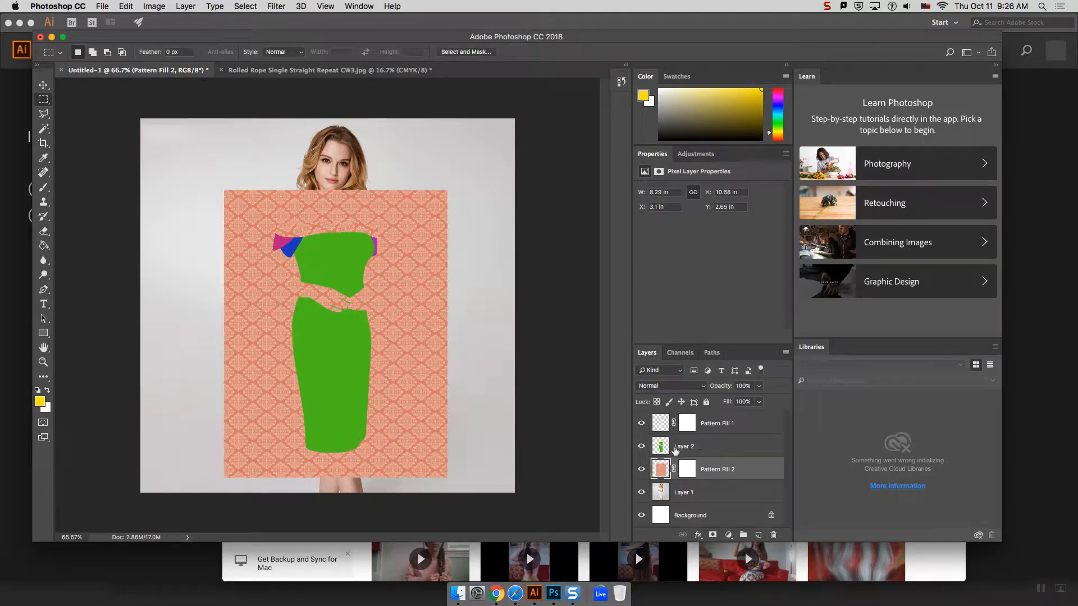
# Step: Lower the opacity of Layer 2, which holds the colour-blocked dress parts, to 80%
pyautogui.click(676, 448)
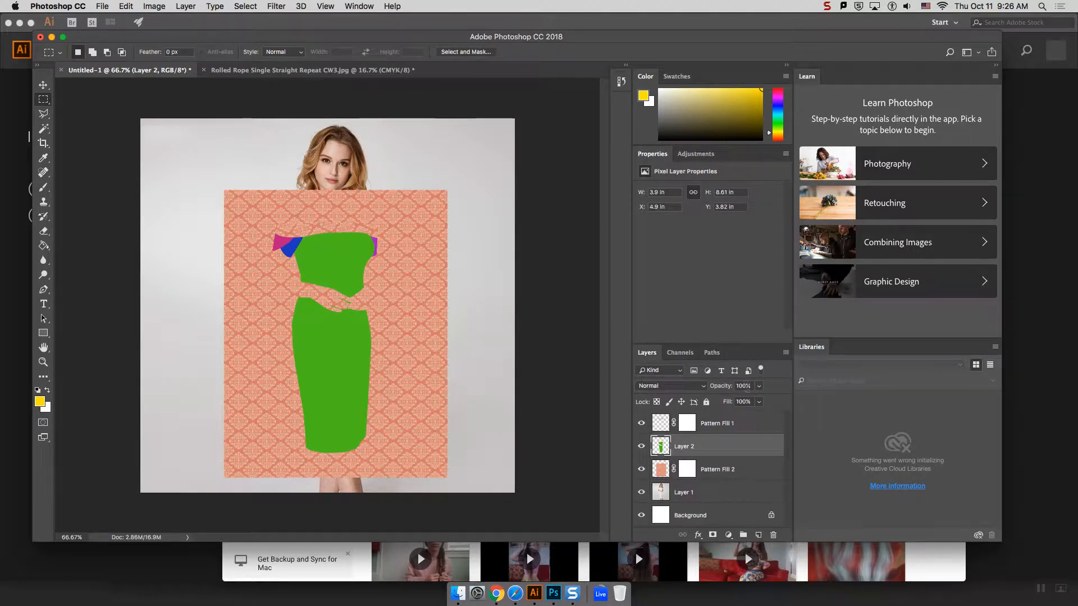
pyautogui.click(758, 385)
pyautogui.moveTo(761, 399); pyautogui.dragTo(744, 402)
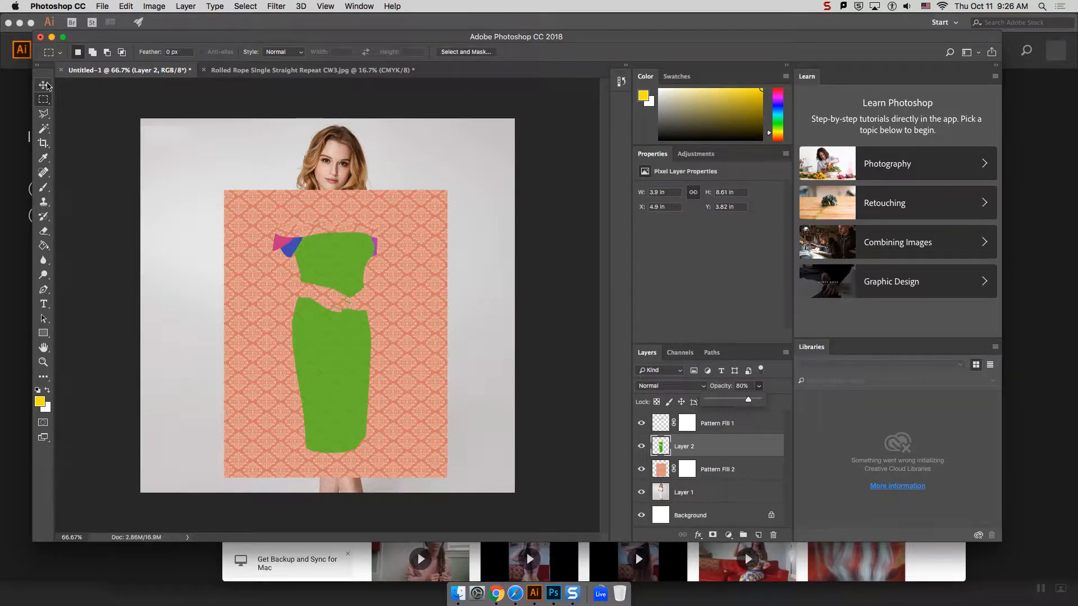
# Step: Delete a vertical strip from each side of Pattern Fill 2, leaving it about 5.1 in wide around the dress, and clear the selection
pyautogui.click(751, 470)
pyautogui.click(750, 470)
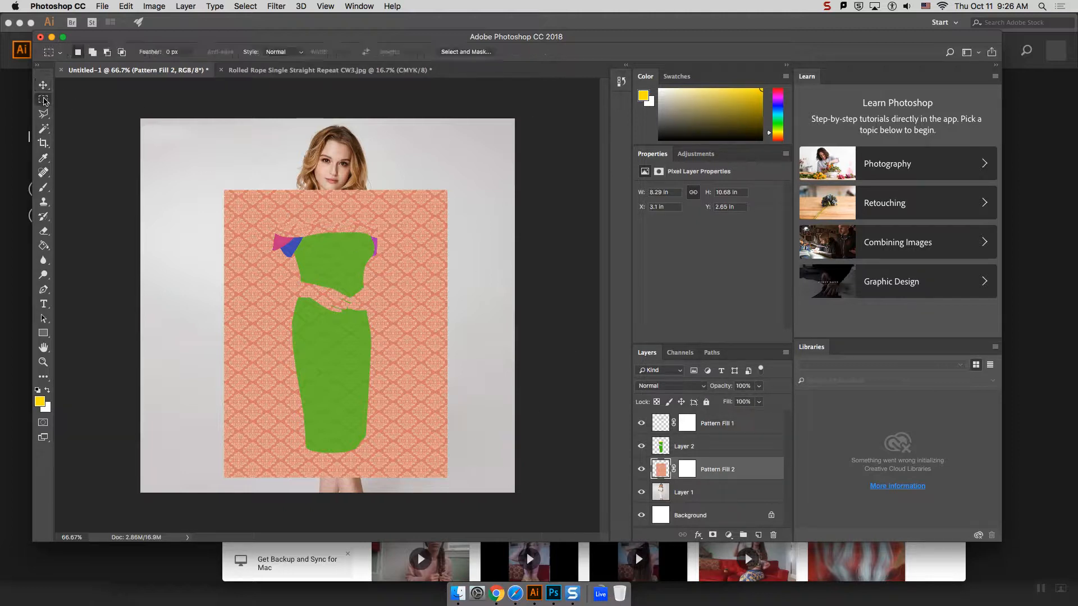
pyautogui.moveTo(214, 180); pyautogui.dragTo(263, 488)
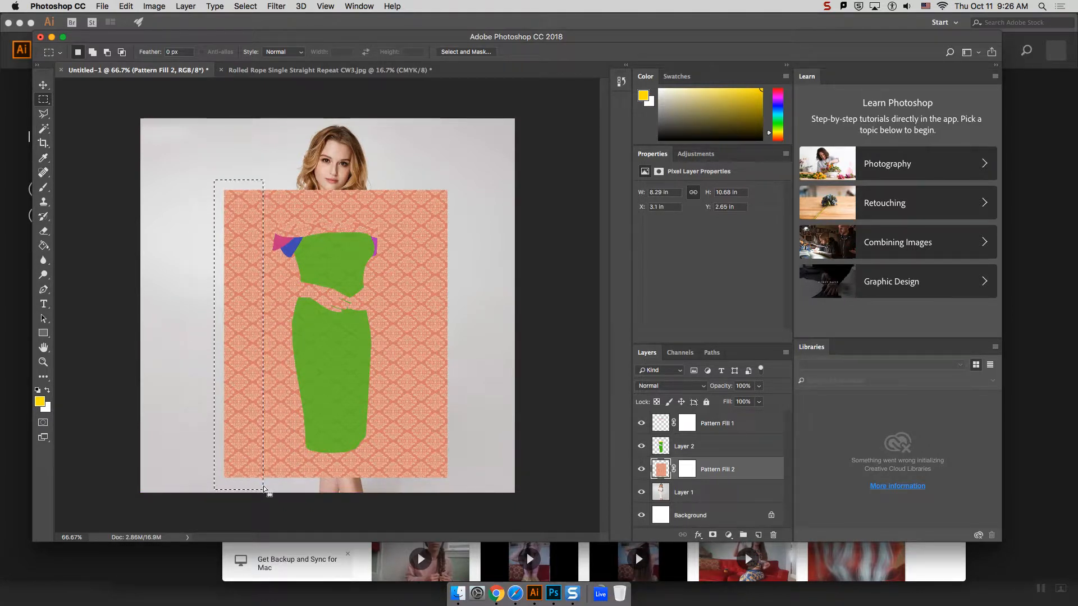
pyautogui.press('Delete')
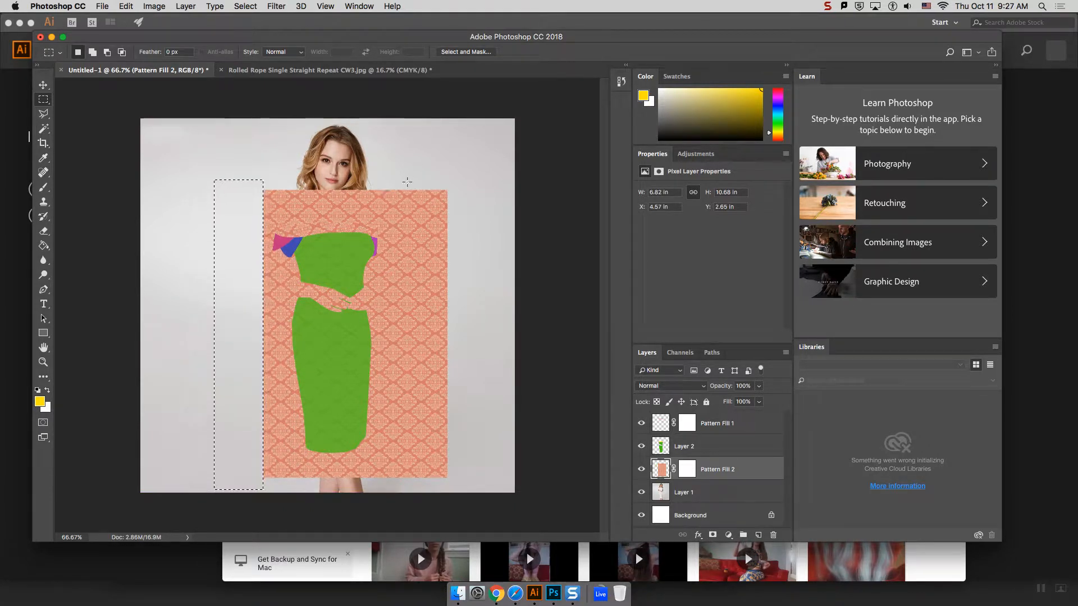
pyautogui.moveTo(400, 180); pyautogui.dragTo(459, 490)
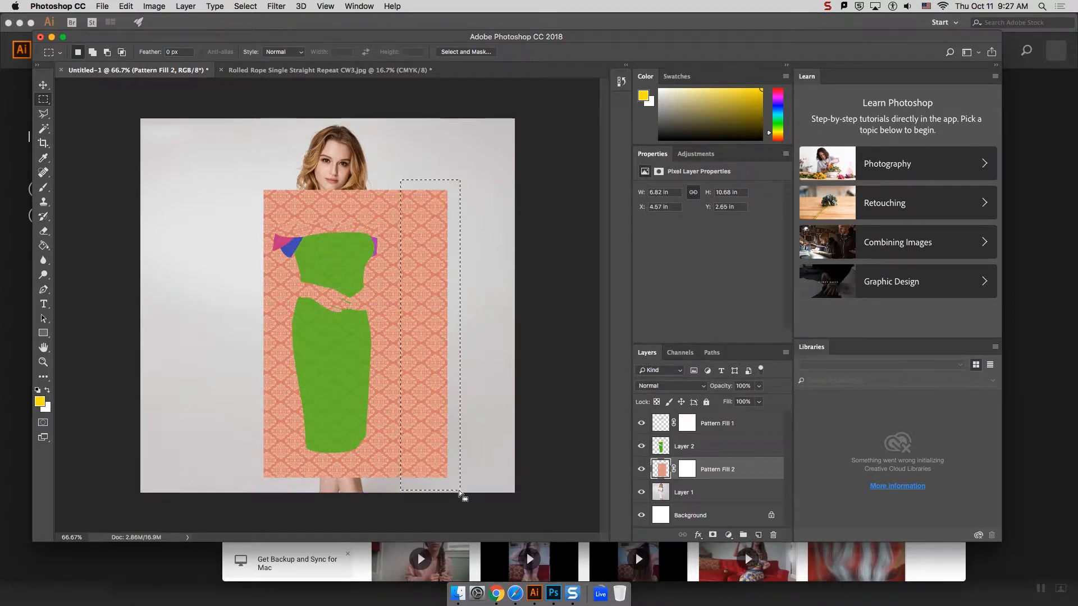
pyautogui.press('Delete')
pyautogui.hotkey('ctrl', 'd')
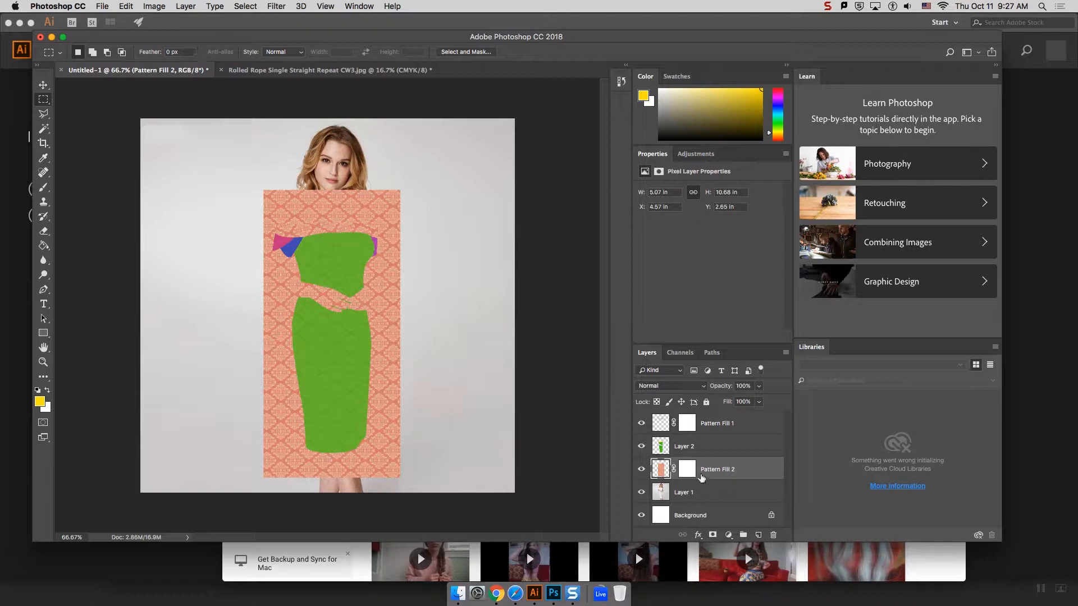
# Step: Start a Warp on Pattern Fill 2 and bend its lower edge into a downward curve below the hem, raising both bottom corners
pyautogui.click(154, 6)
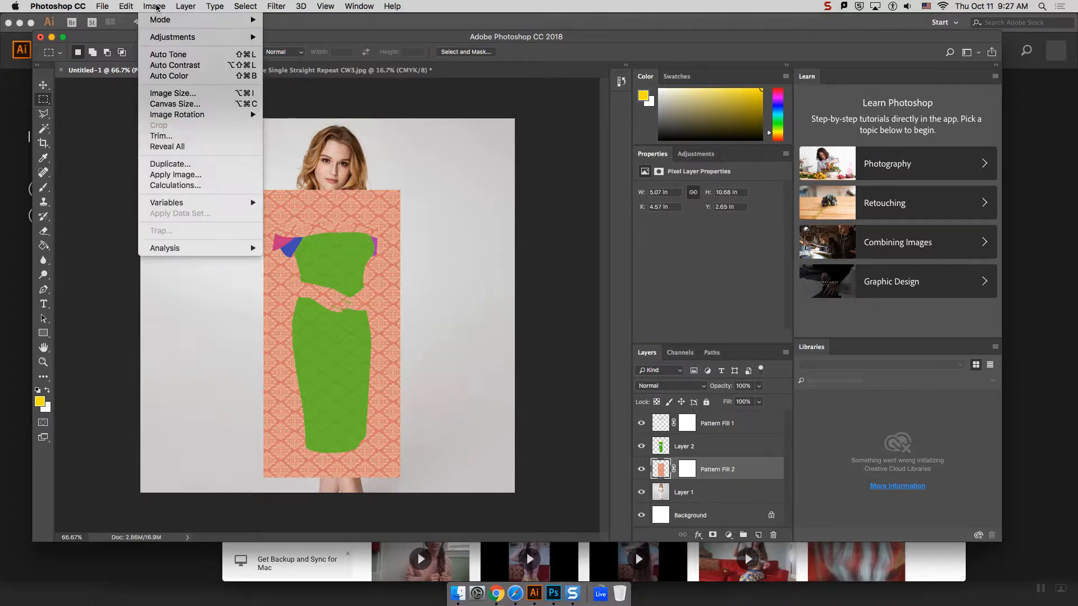
pyautogui.moveTo(128, 7)
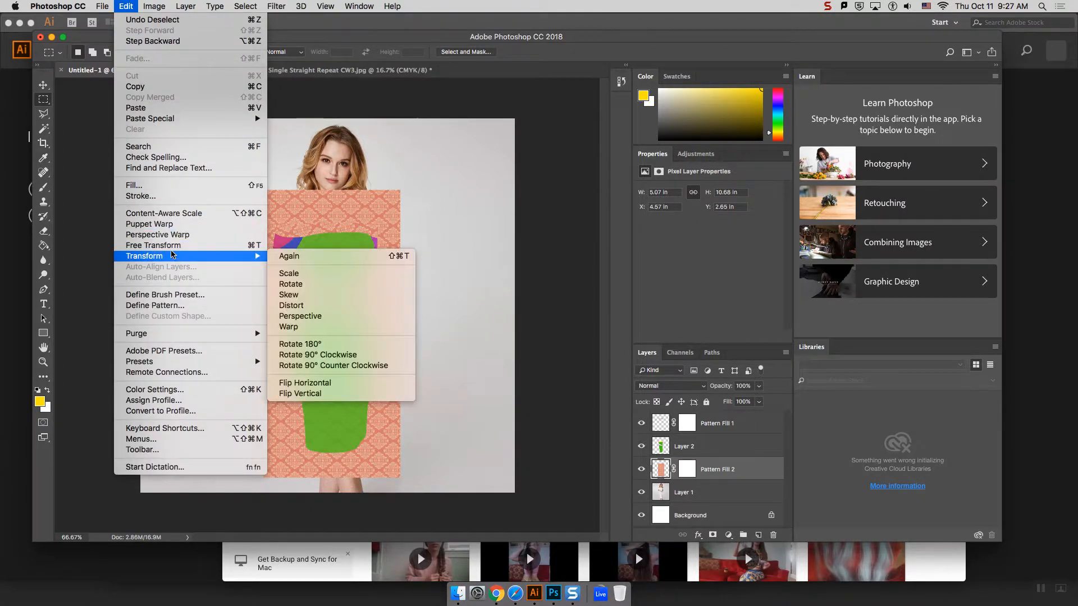
pyautogui.moveTo(180, 255)
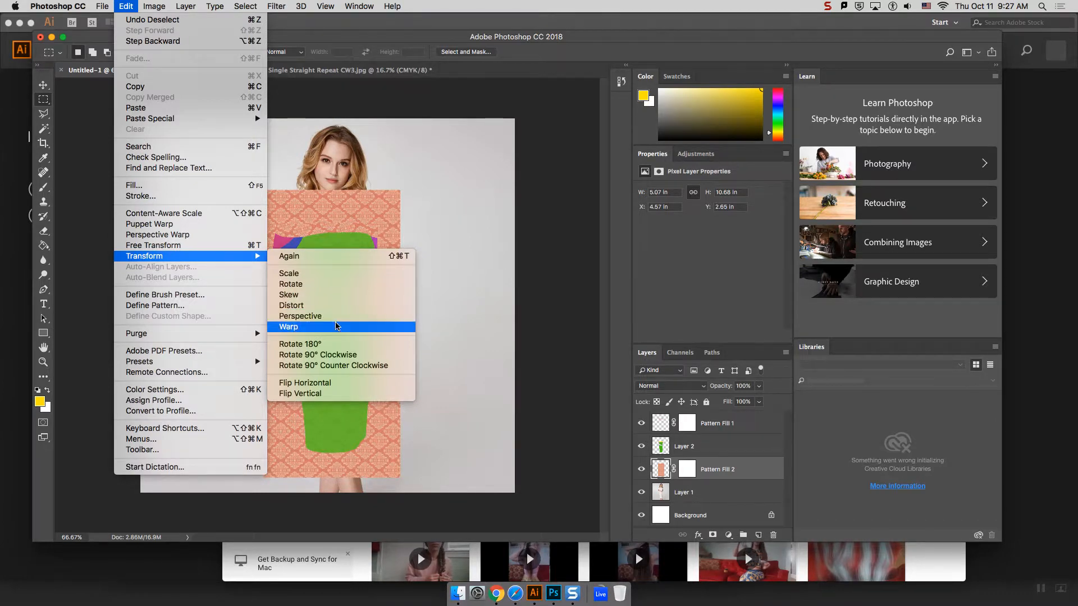
pyautogui.click(337, 326)
pyautogui.moveTo(356, 478); pyautogui.dragTo(353, 511)
pyautogui.moveTo(401, 481); pyautogui.dragTo(401, 448)
pyautogui.moveTo(400, 378); pyautogui.dragTo(393, 336)
pyautogui.moveTo(263, 478); pyautogui.dragTo(265, 451)
pyautogui.moveTo(310, 479); pyautogui.dragTo(290, 486)
pyautogui.moveTo(352, 512); pyautogui.dragTo(357, 472)
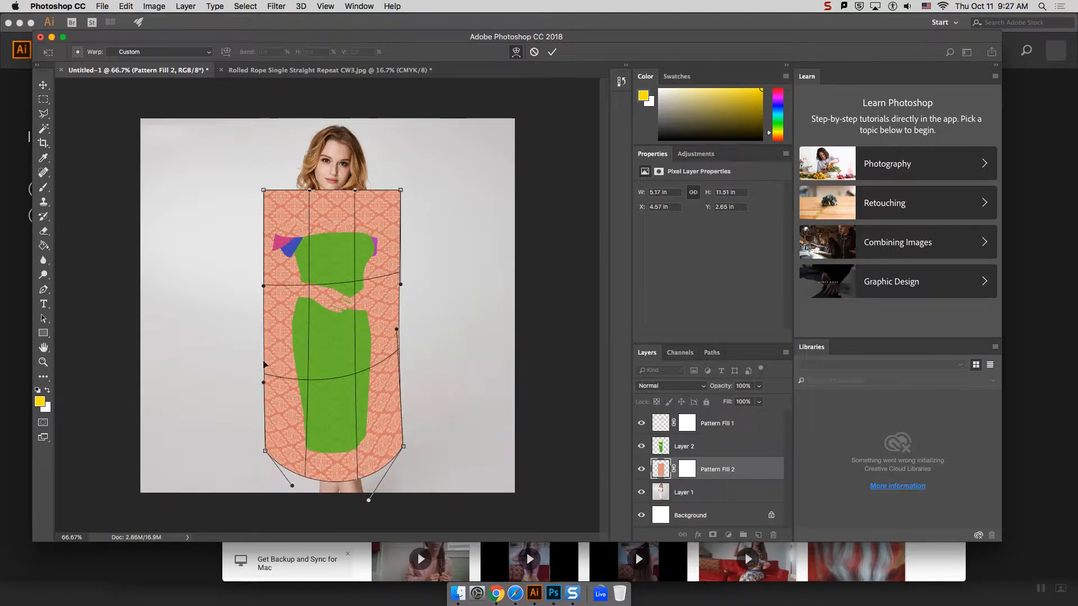
# Step: Warp the pattern's inner rows downward around the waist and thighs and pull its upper-right corner in towards the shoulder
pyautogui.moveTo(325, 365); pyautogui.dragTo(329, 392)
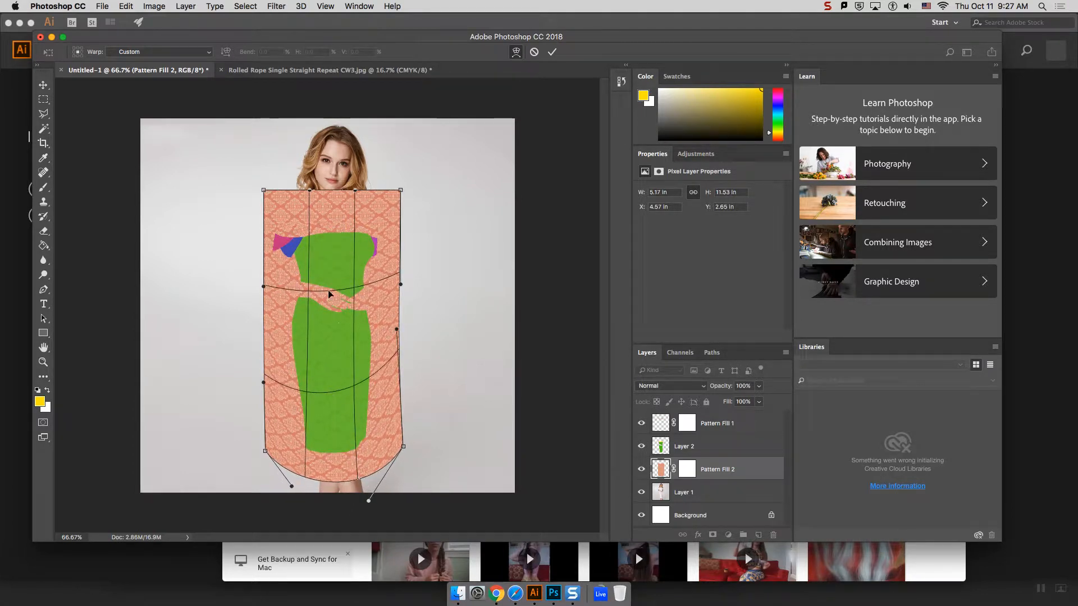
pyautogui.moveTo(328, 289); pyautogui.dragTo(318, 300)
pyautogui.moveTo(376, 371); pyautogui.dragTo(370, 366)
pyautogui.moveTo(341, 277)
pyautogui.mouseDown()
pyautogui.moveTo(329, 275)
pyautogui.moveTo(347, 283)
pyautogui.mouseUp()
pyautogui.moveTo(407, 262); pyautogui.dragTo(361, 193)
pyautogui.moveTo(358, 250)
pyautogui.mouseDown()
pyautogui.moveTo(381, 250)
pyautogui.moveTo(370, 262)
pyautogui.mouseUp()
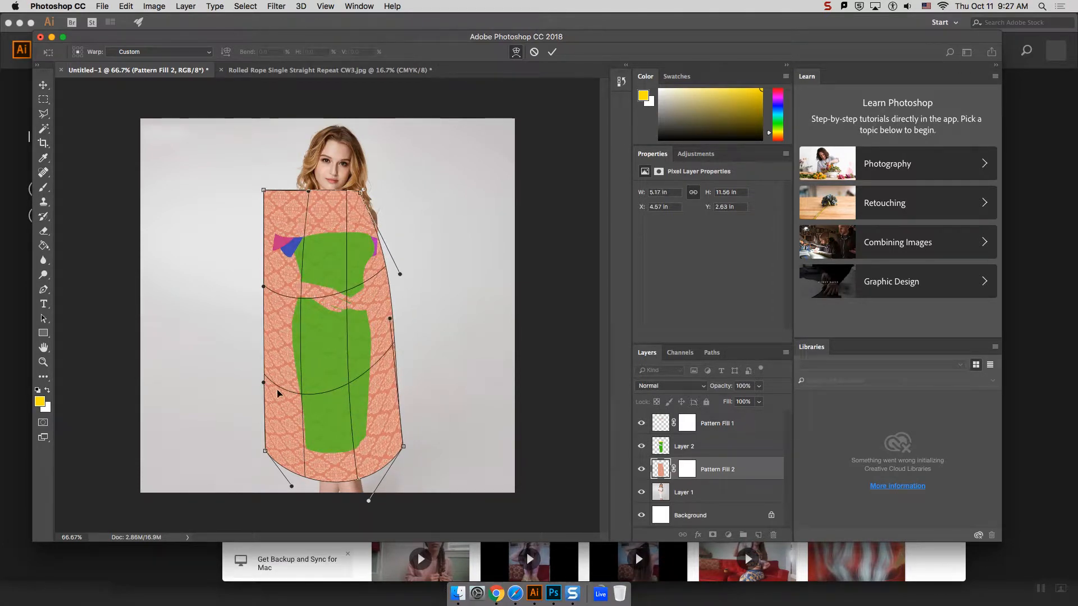
# Step: Pull the warp's lower-left corner and left edge inward towards the skirt and straighten the pattern columns inside the skirt
pyautogui.moveTo(268, 449); pyautogui.dragTo(287, 414)
pyautogui.moveTo(277, 364); pyautogui.dragTo(283, 365)
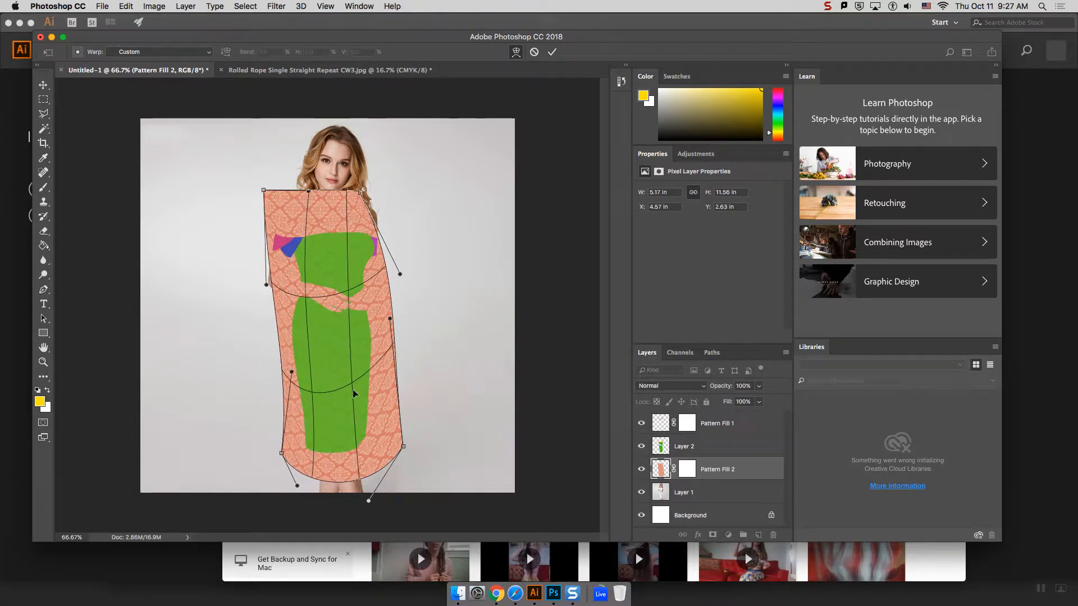
pyautogui.moveTo(292, 439); pyautogui.dragTo(301, 440)
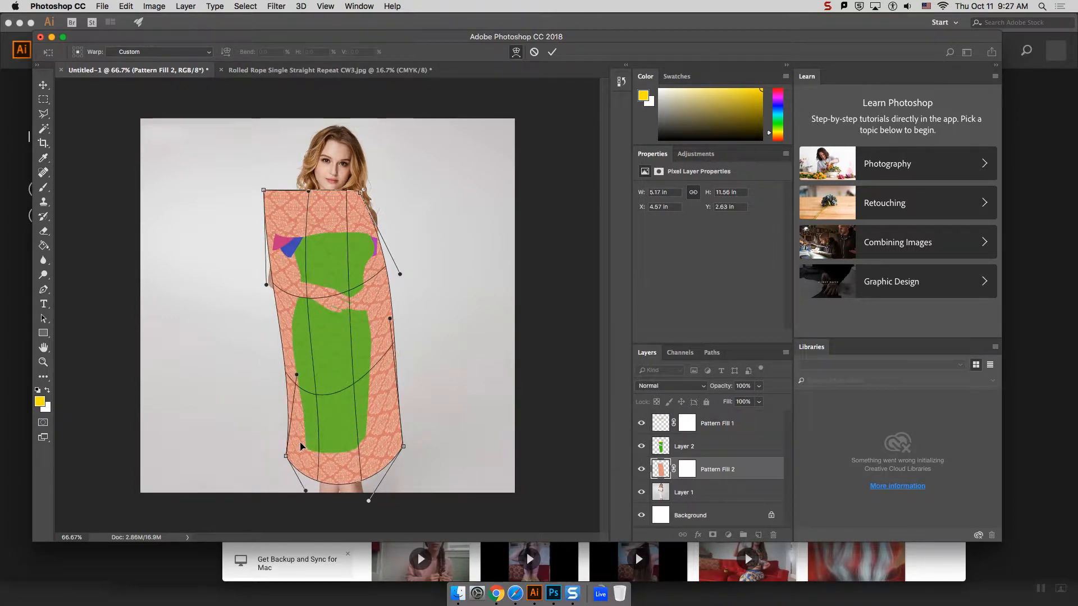
pyautogui.moveTo(353, 419); pyautogui.dragTo(313, 424)
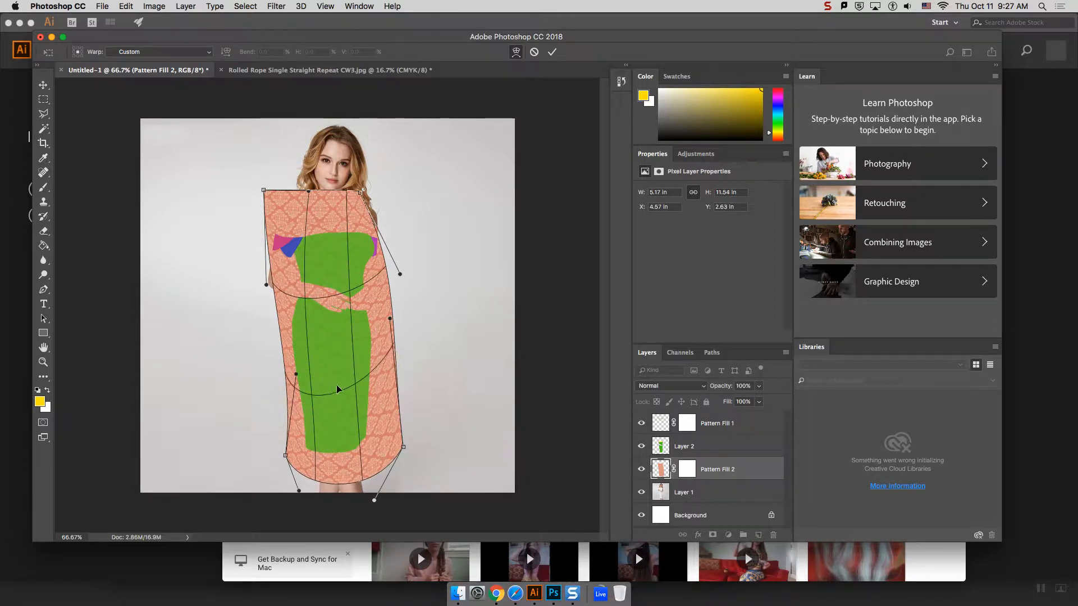
# Step: Draw the warp's right edge and left waist area in to follow the body's contour, and apply the warp
pyautogui.moveTo(393, 379); pyautogui.dragTo(360, 354)
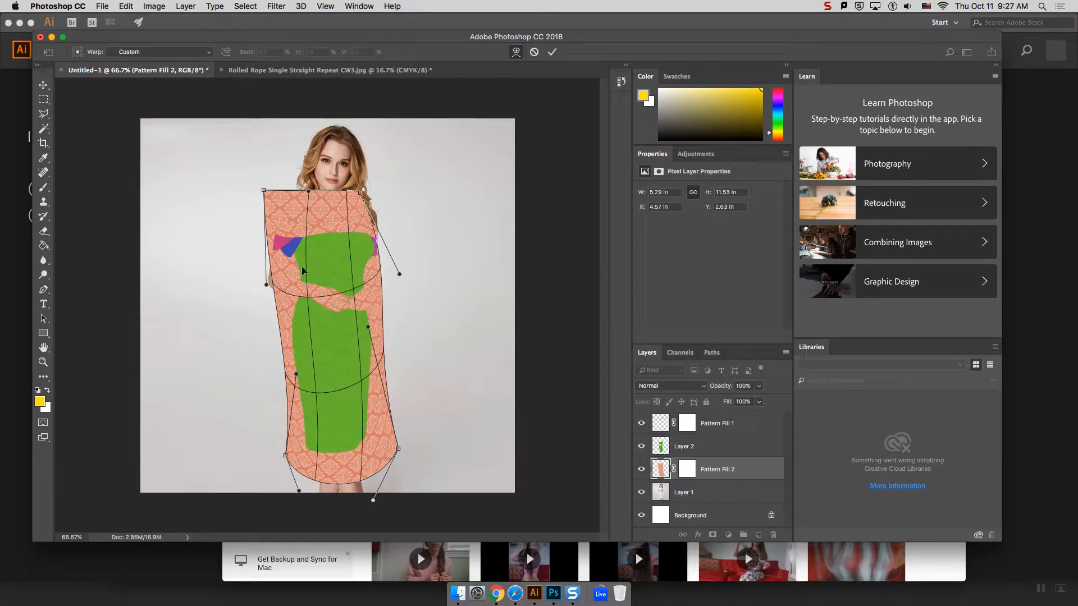
pyautogui.moveTo(283, 277); pyautogui.dragTo(304, 279)
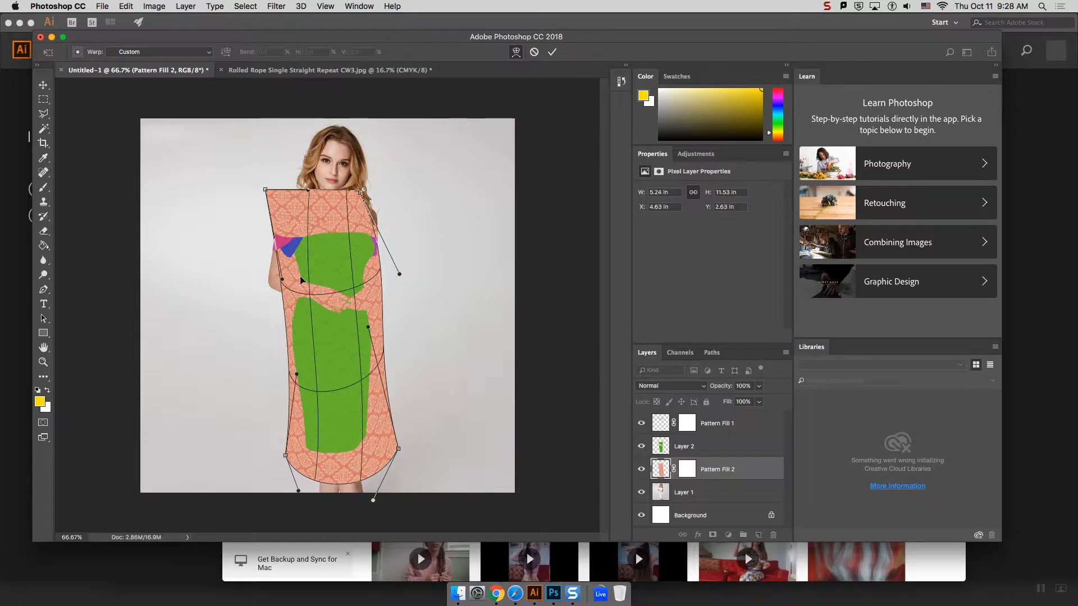
pyautogui.moveTo(283, 279); pyautogui.dragTo(356, 264)
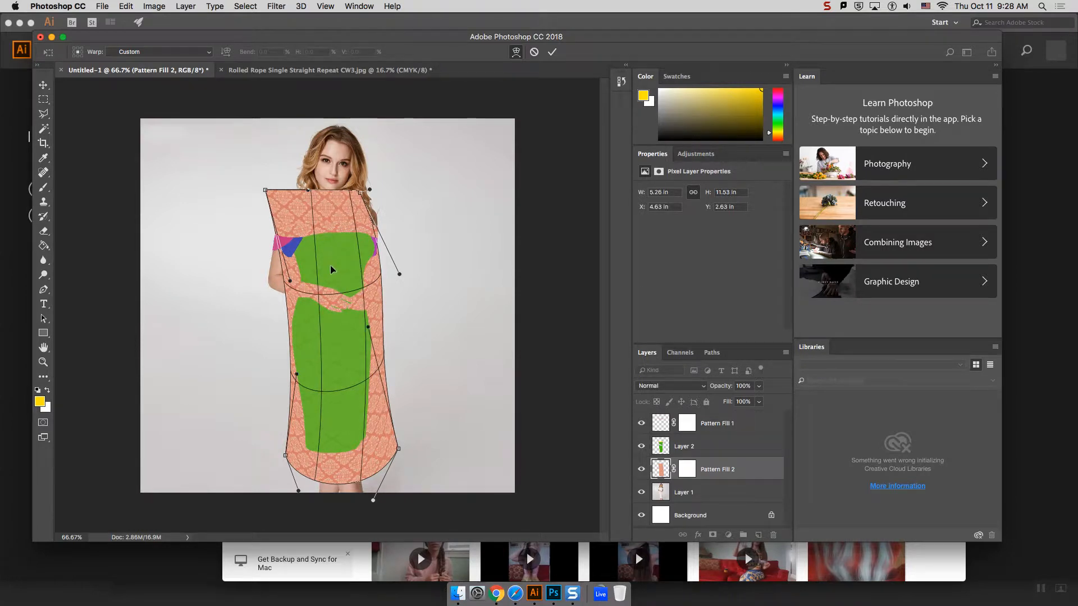
pyautogui.moveTo(373, 351); pyautogui.dragTo(385, 359)
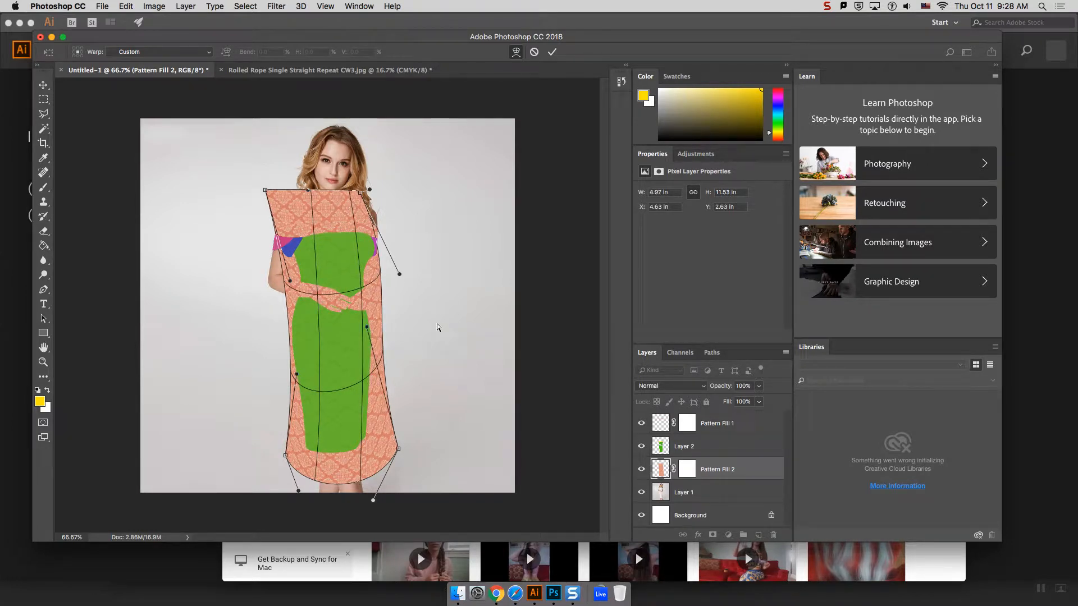
pyautogui.press('Return')
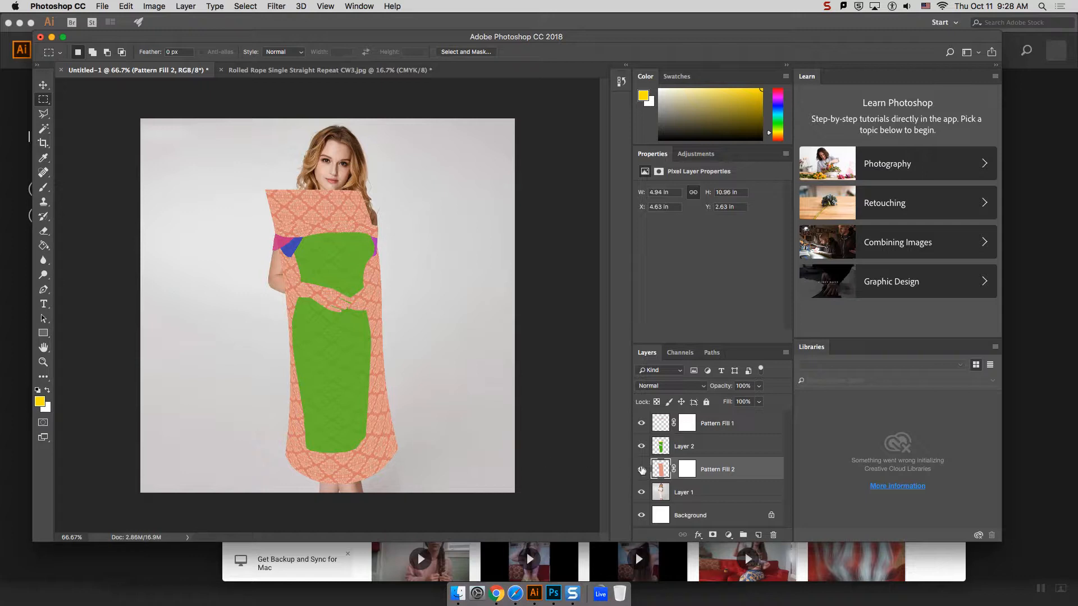
# Step: Select the green areas of Layer 2 with the Magic Wand, invert the selection, delete that area from Pattern Fill 2 and deselect
pyautogui.click(694, 451)
pyautogui.click(700, 465)
pyautogui.click(678, 451)
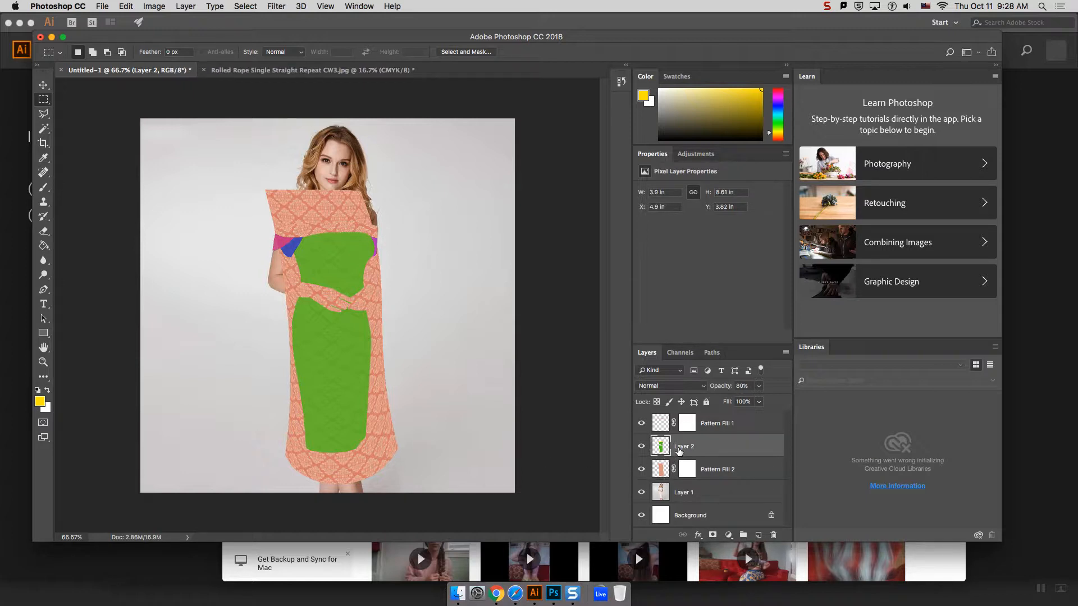
pyautogui.click(40, 131)
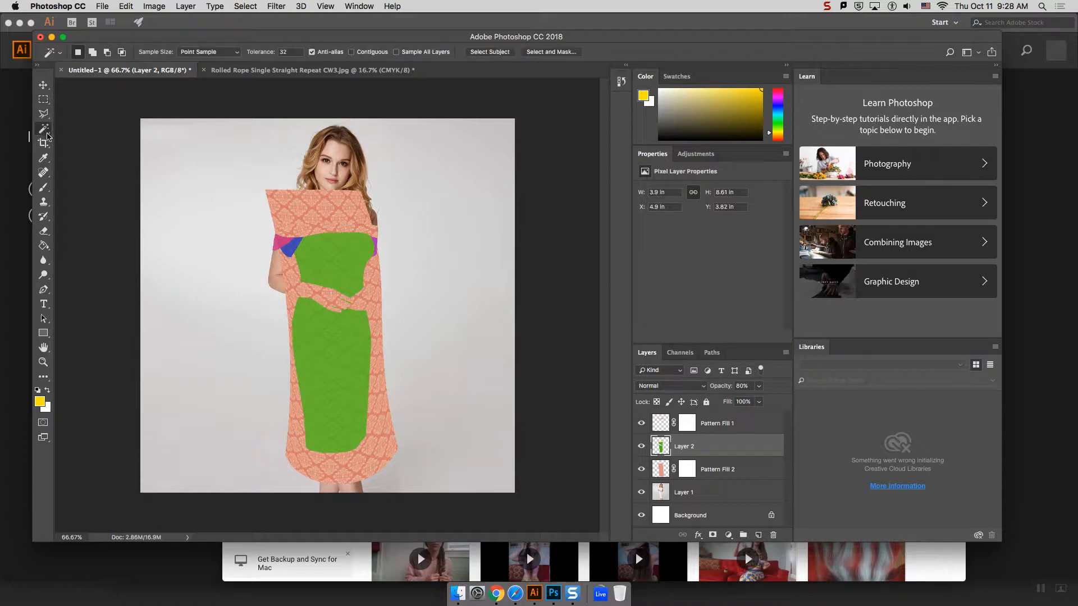
pyautogui.click(354, 356)
pyautogui.press('shift+super+i')
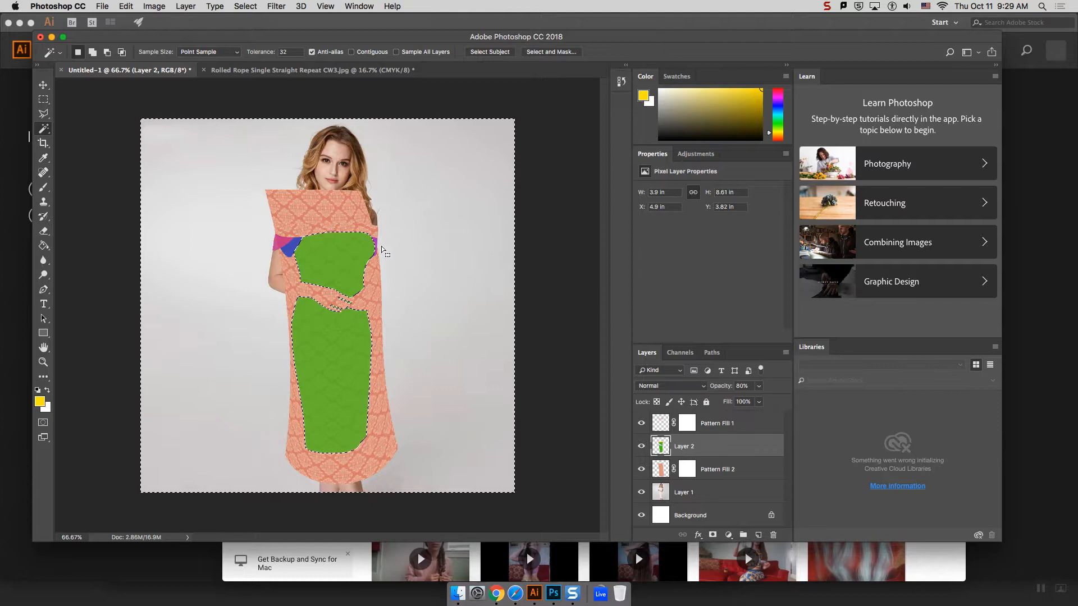
pyautogui.click(715, 469)
pyautogui.press('Delete')
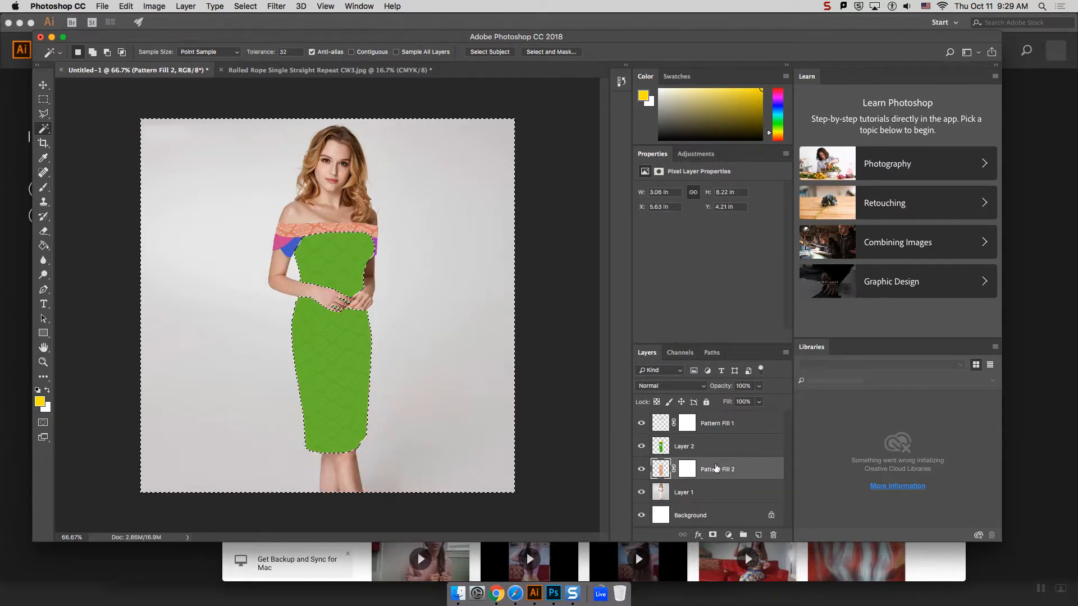
pyautogui.press('super+d')
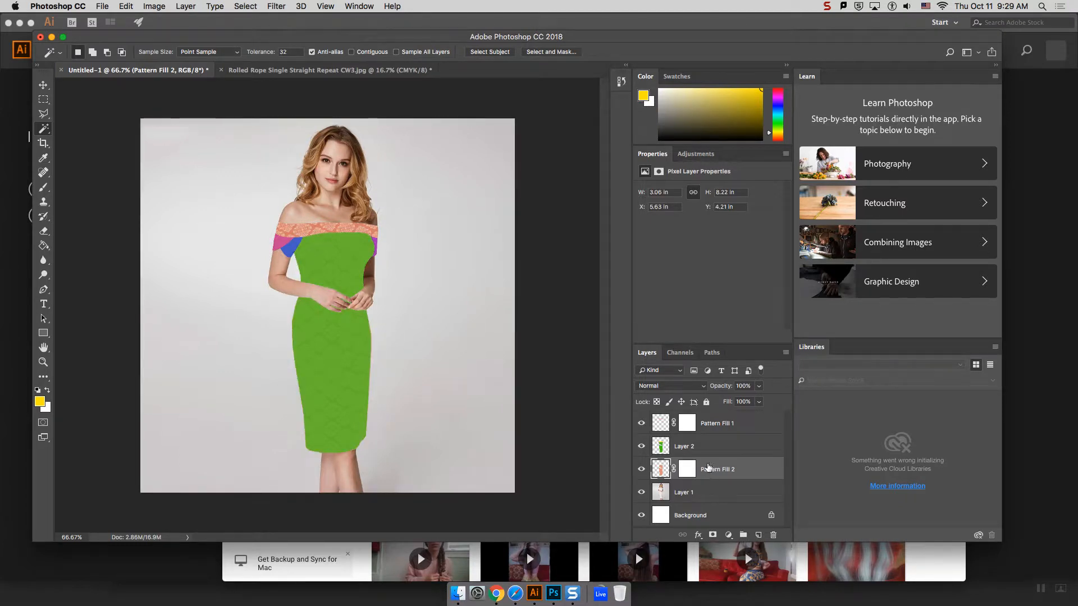
# Step: Hide Layer 2 and set the blend mode of Pattern Fill 2 to Multiply
pyautogui.click(640, 446)
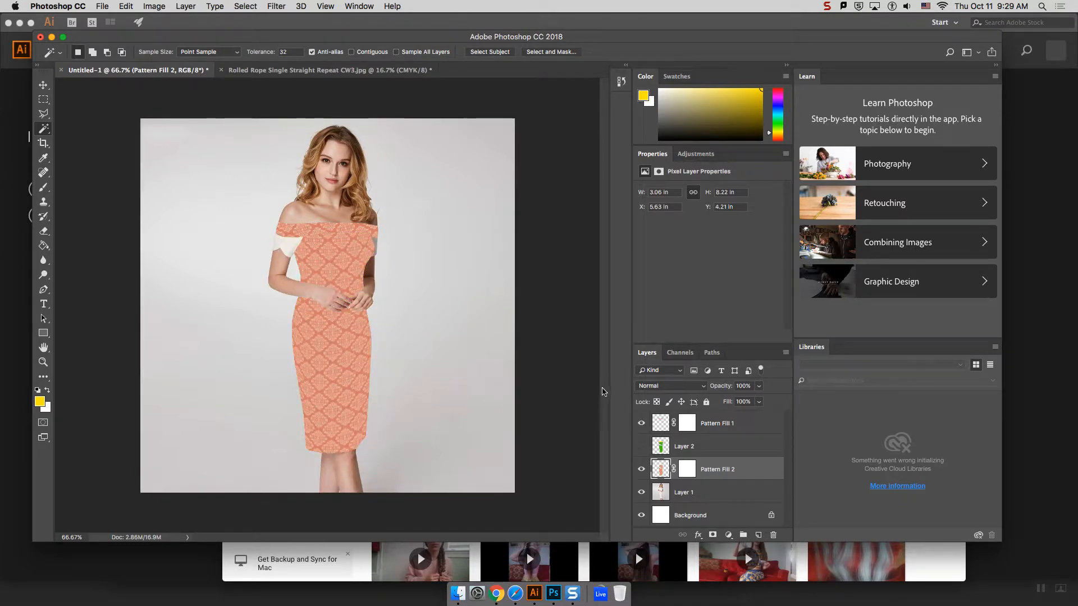
pyautogui.click(698, 447)
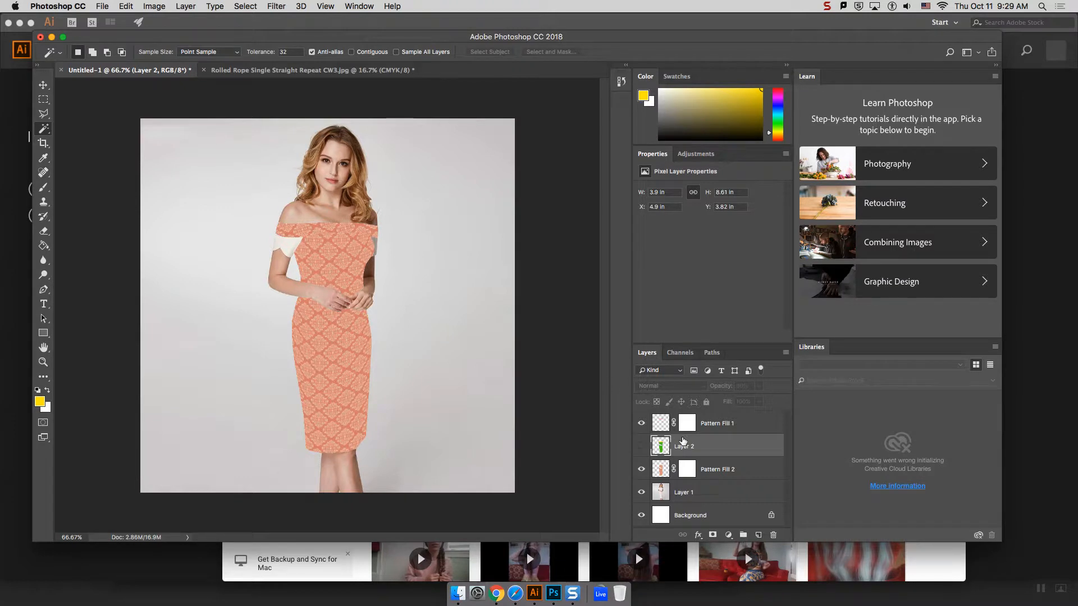
pyautogui.click(711, 467)
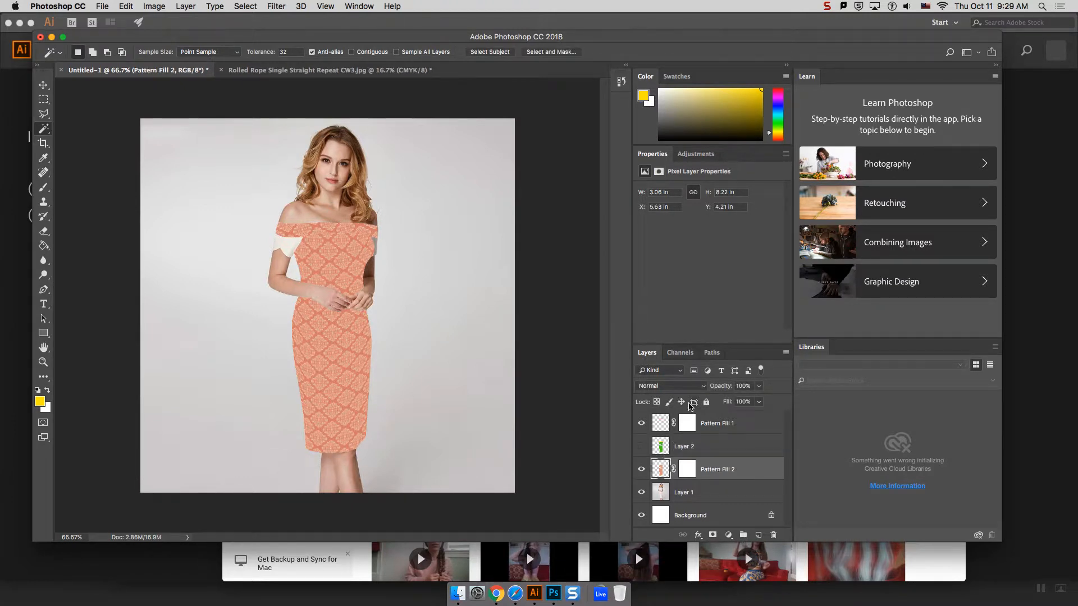
pyautogui.click(688, 388)
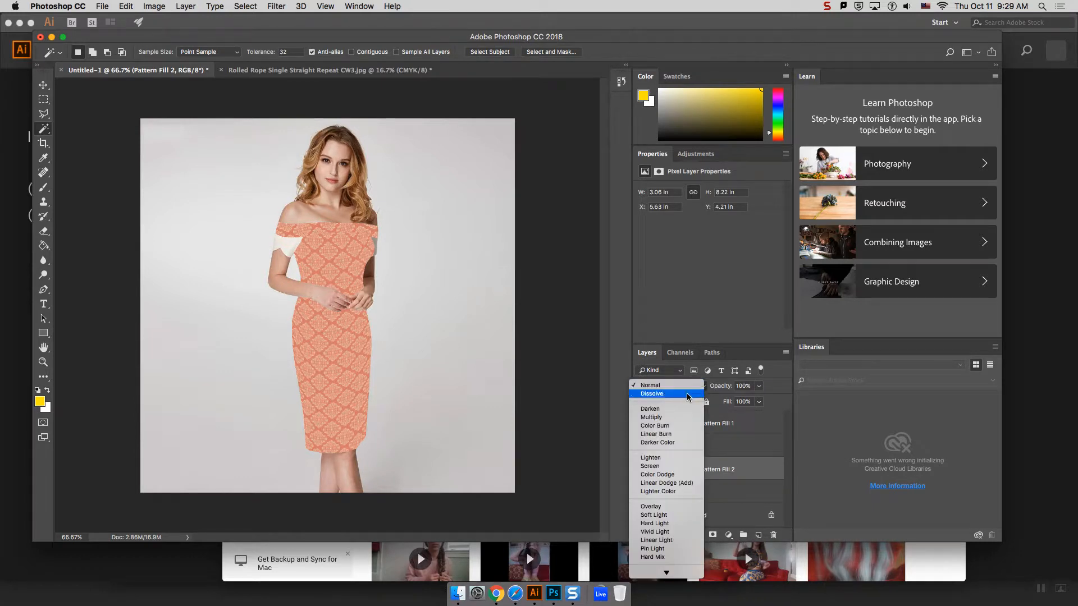
pyautogui.click(662, 420)
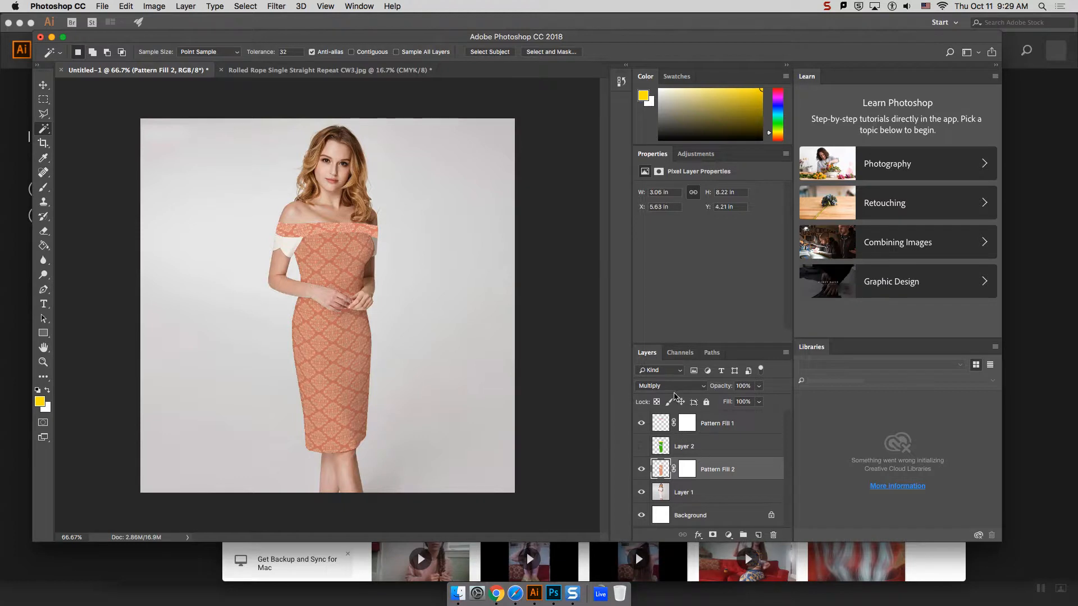
pyautogui.click(673, 388)
pyautogui.click(672, 386)
# Step: Set the blend mode of Pattern Fill 1 to Multiply
pyautogui.click(688, 424)
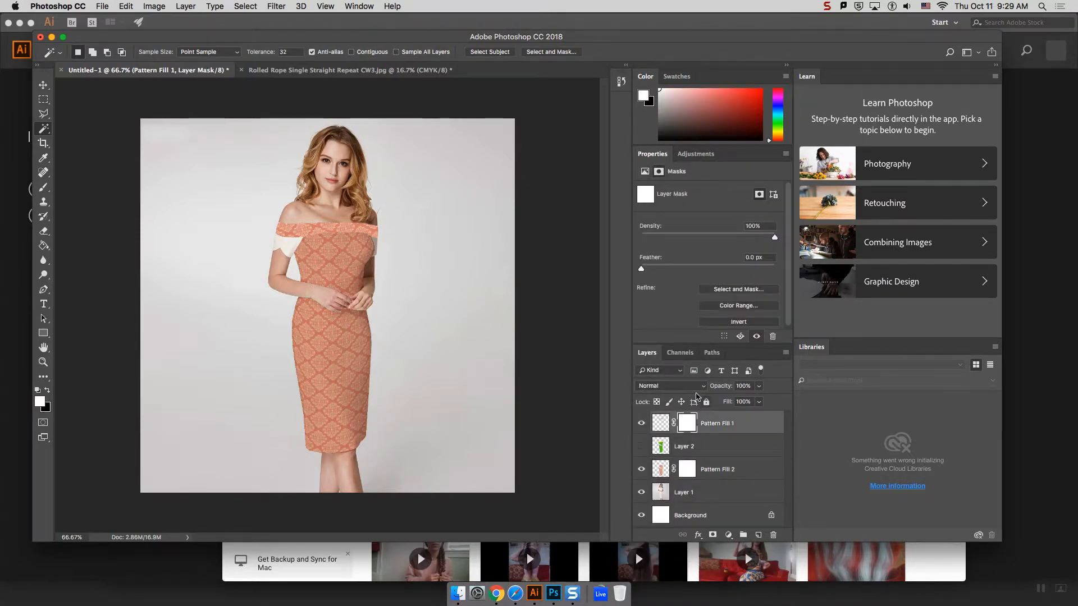
pyautogui.click(697, 387)
pyautogui.click(678, 417)
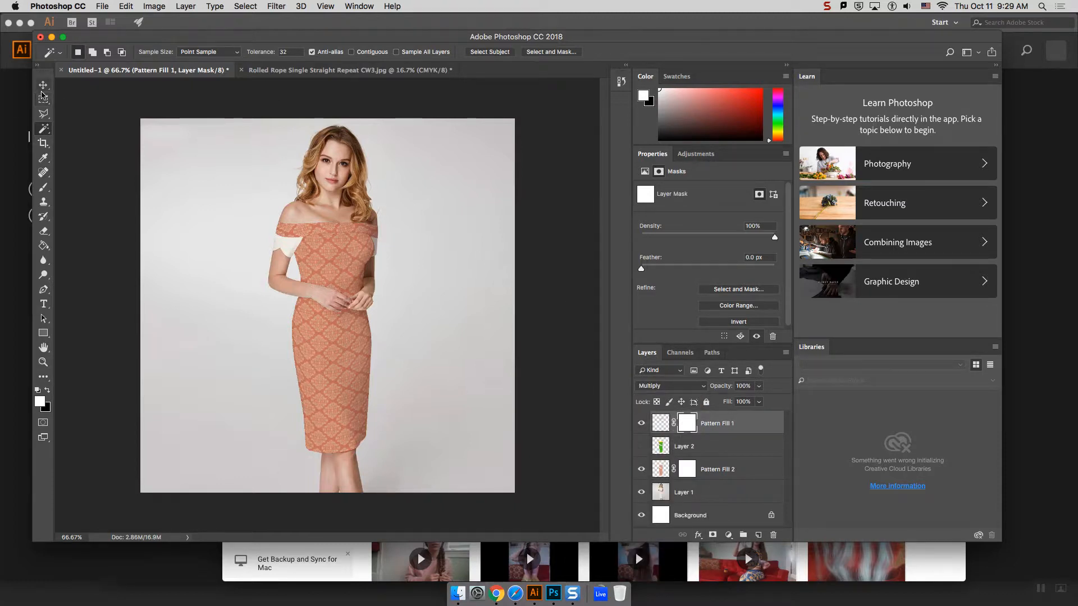
# Step: Select a rectangle around the white sleeve at the picture's left and add a coral damask pattern fill layer there at 25% scale
pyautogui.press('super+plus')
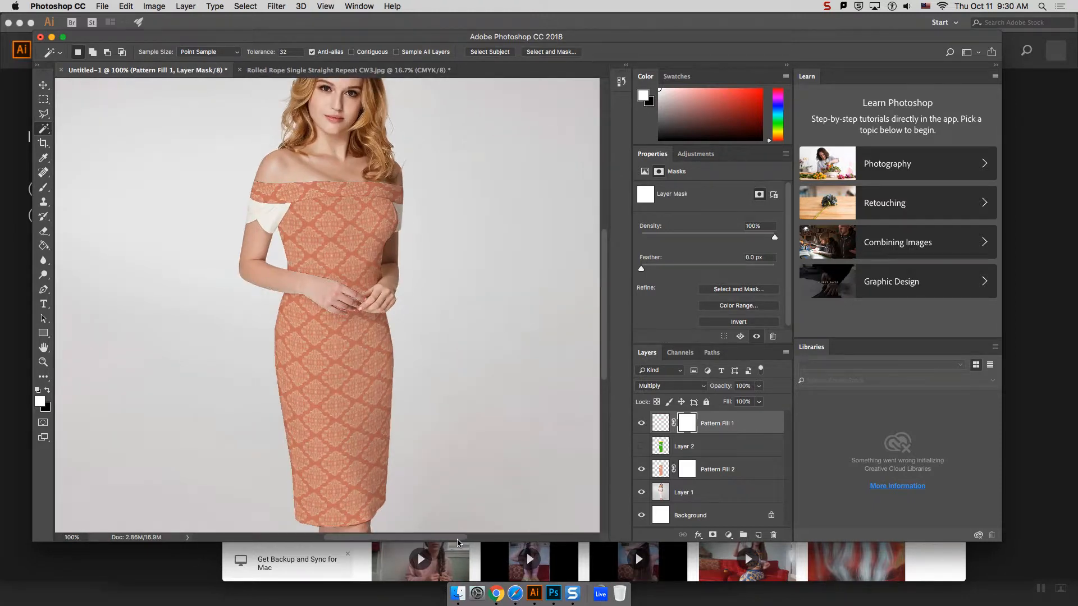
pyautogui.moveTo(458, 540); pyautogui.dragTo(438, 539)
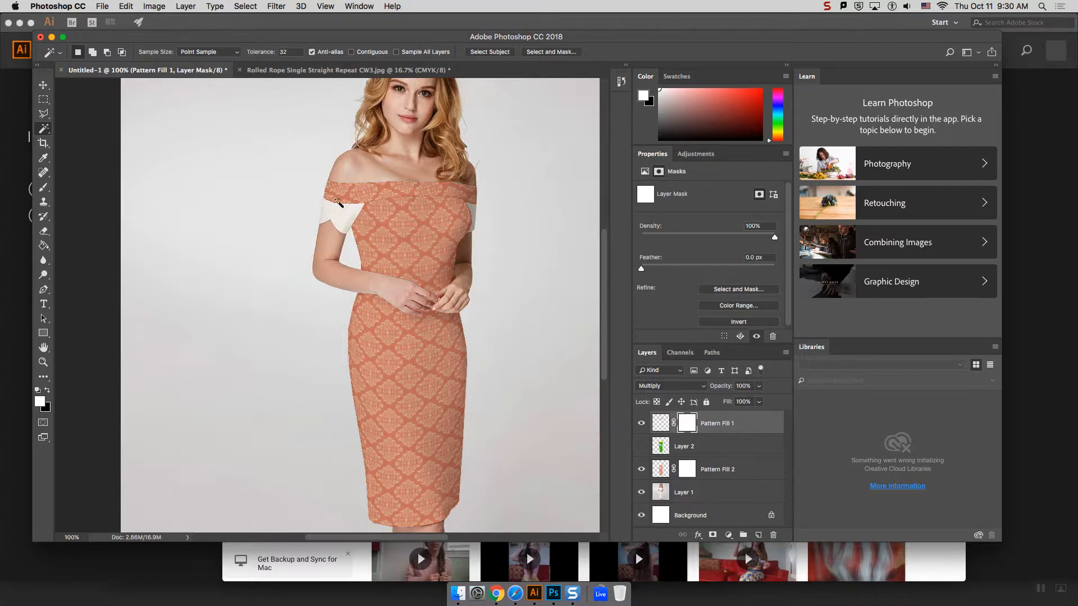
pyautogui.click(44, 101)
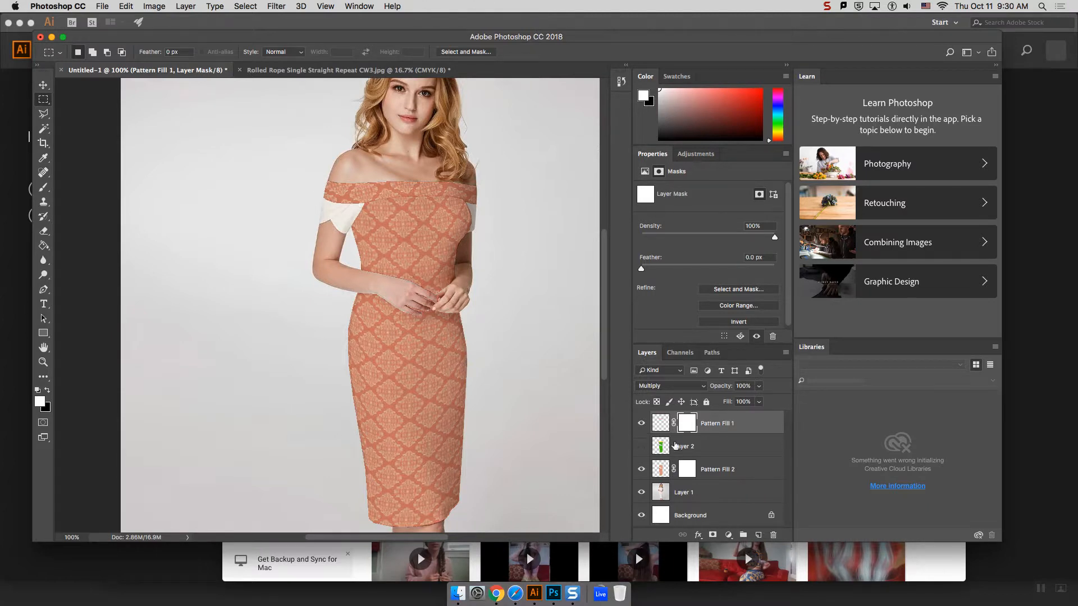
pyautogui.moveTo(273, 158); pyautogui.dragTo(394, 266)
pyautogui.click(198, 7)
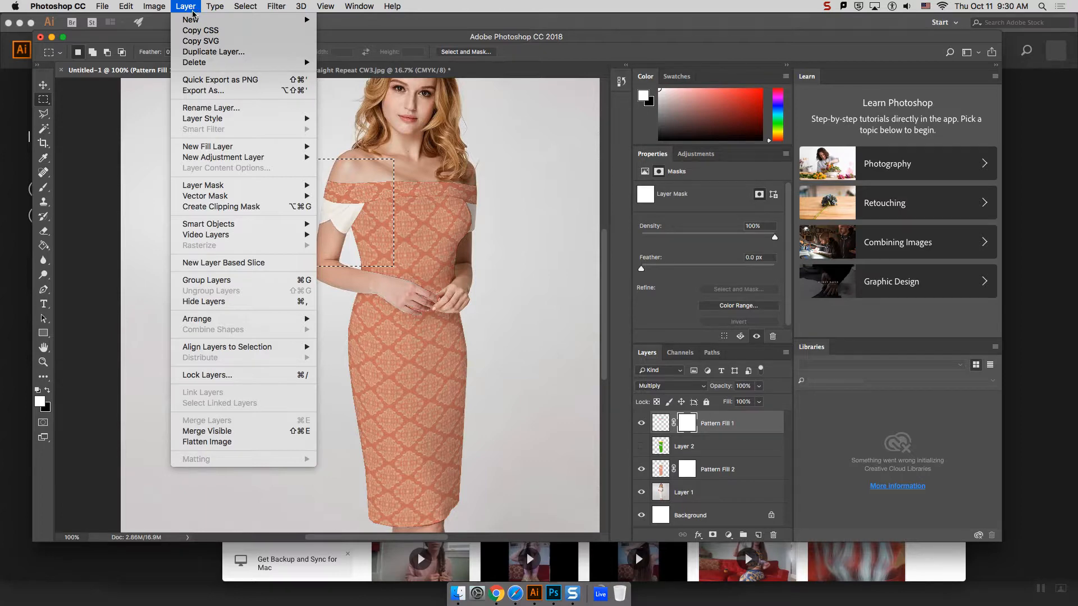
pyautogui.moveTo(245, 147)
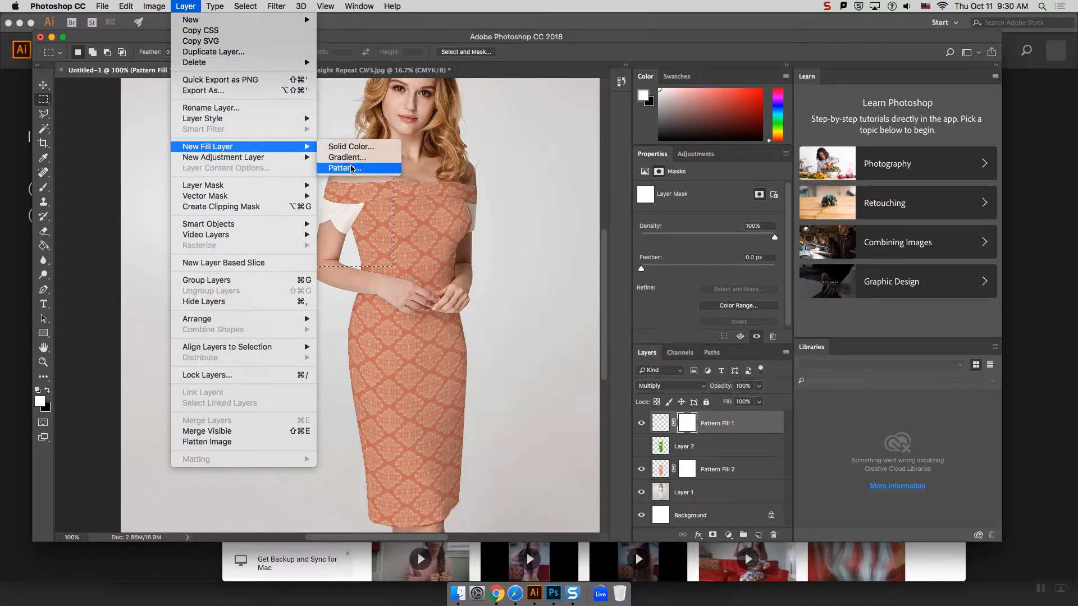
pyautogui.click(351, 169)
pyautogui.click(634, 260)
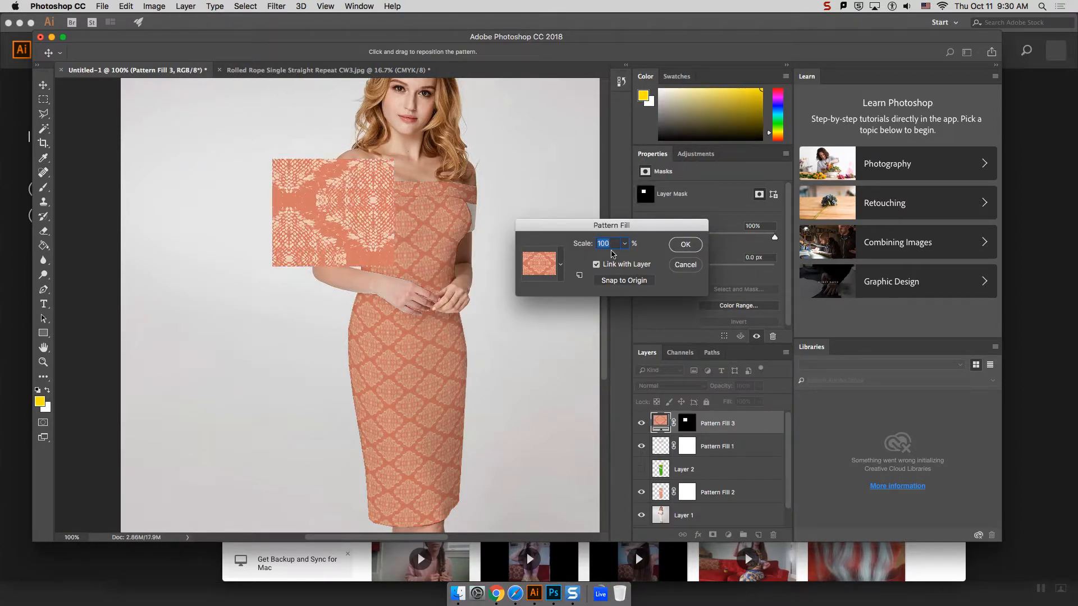
pyautogui.write('25')
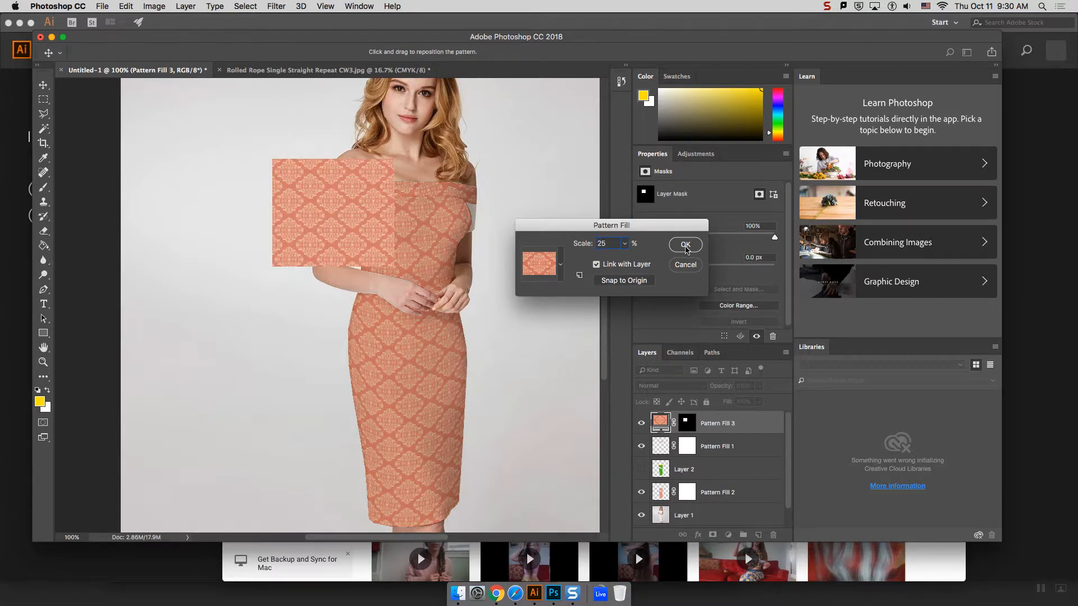
pyautogui.click(685, 245)
pyautogui.press('m')
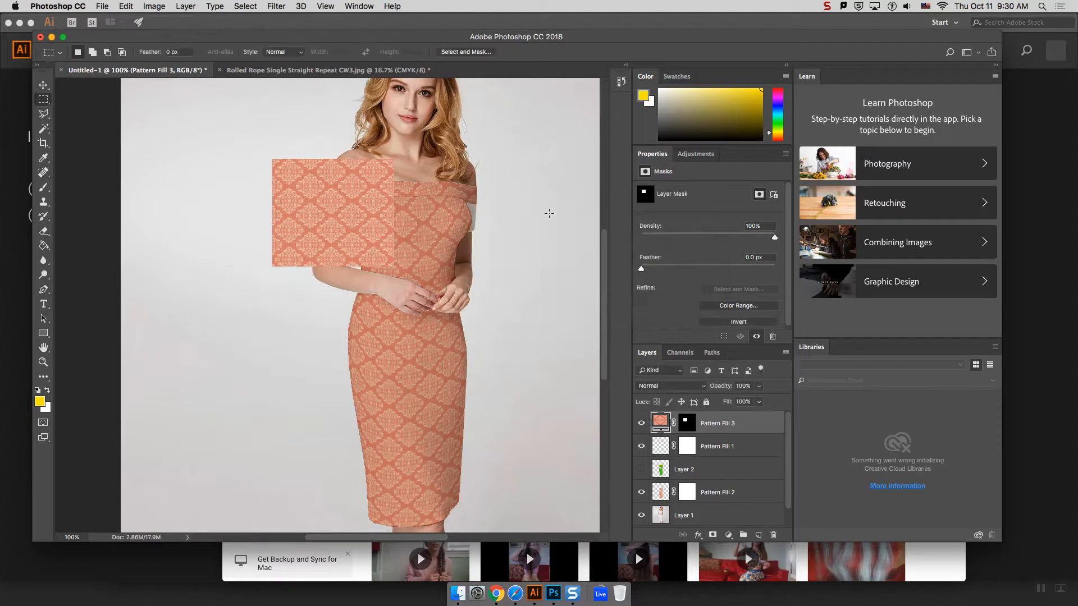
pyautogui.press('v')
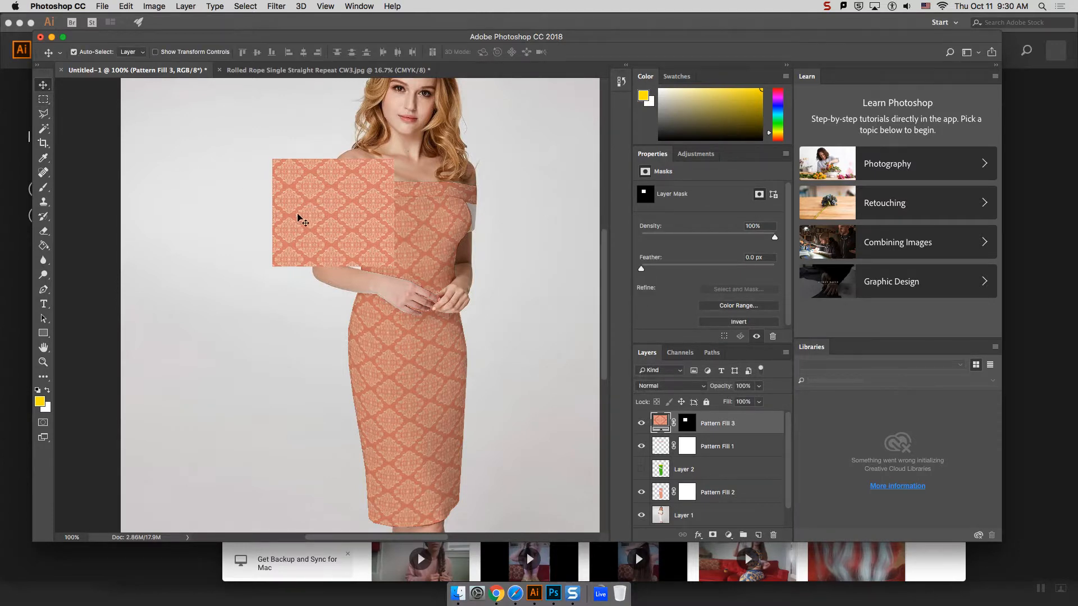
# Step: Shift the Pattern Fill 3 piece slightly over the sleeve, place its layer beneath Layer 2 and show Layer 2
pyautogui.moveTo(342, 212)
pyautogui.mouseDown()
pyautogui.moveTo(316, 277)
pyautogui.moveTo(341, 220)
pyautogui.mouseUp()
pyautogui.moveTo(715, 426); pyautogui.dragTo(702, 479)
pyautogui.click(641, 447)
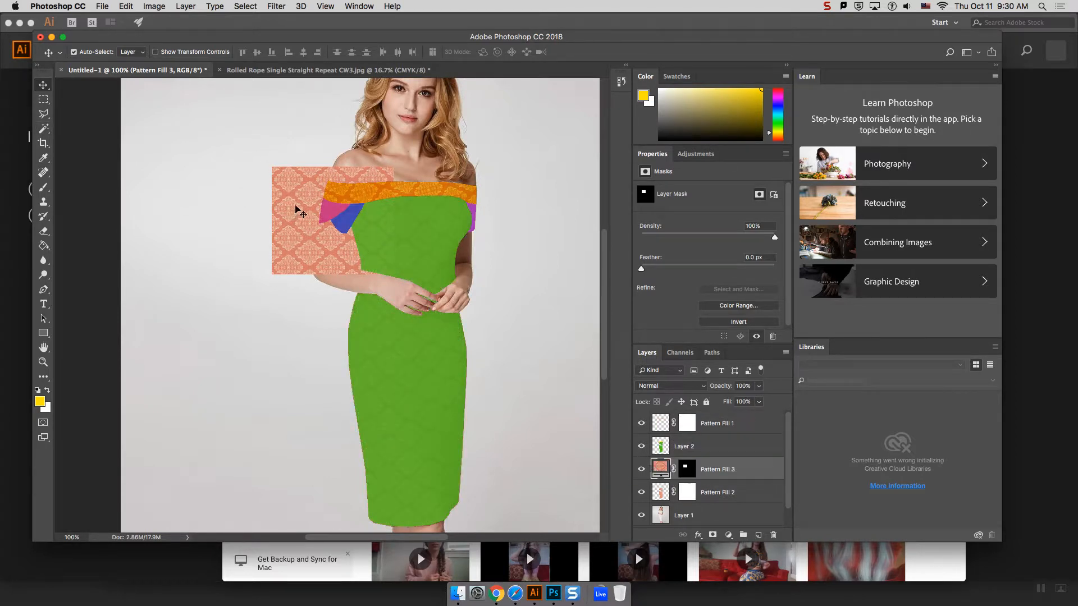
pyautogui.moveTo(296, 206); pyautogui.dragTo(303, 207)
pyautogui.press('super+plus')
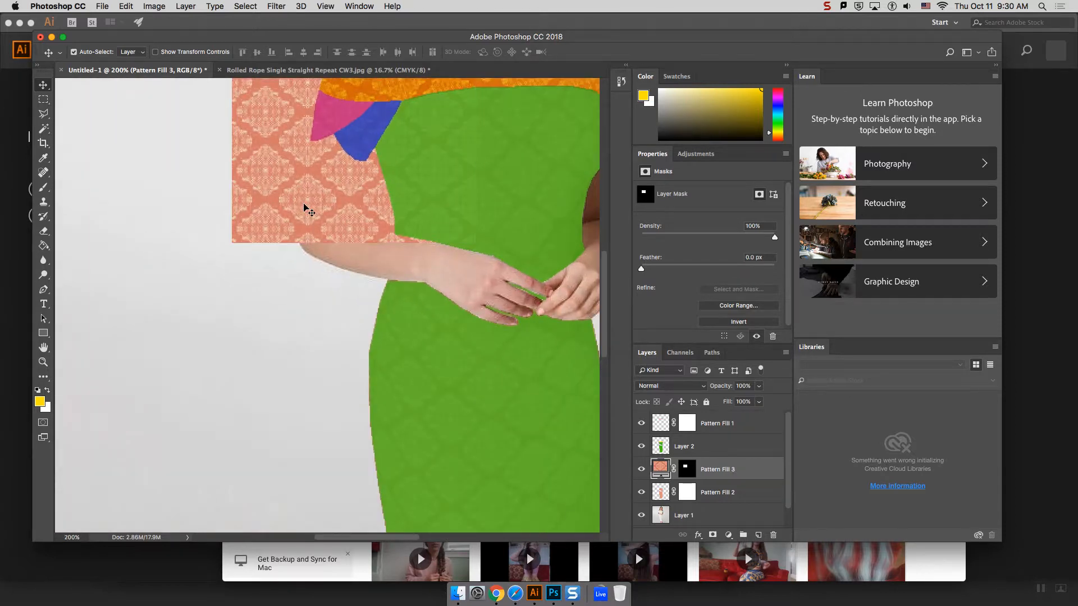
pyautogui.moveTo(607, 335); pyautogui.dragTo(609, 307)
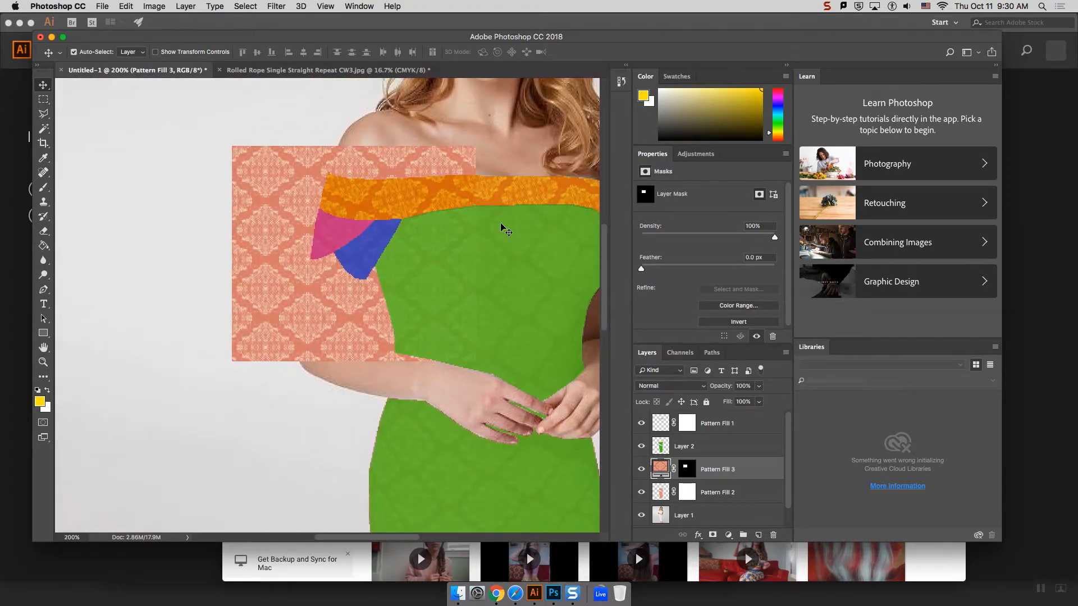
# Step: Rasterize the Pattern Fill 3 layer
pyautogui.click(147, 6)
pyautogui.click(148, 5)
pyautogui.rightClick(647, 470)
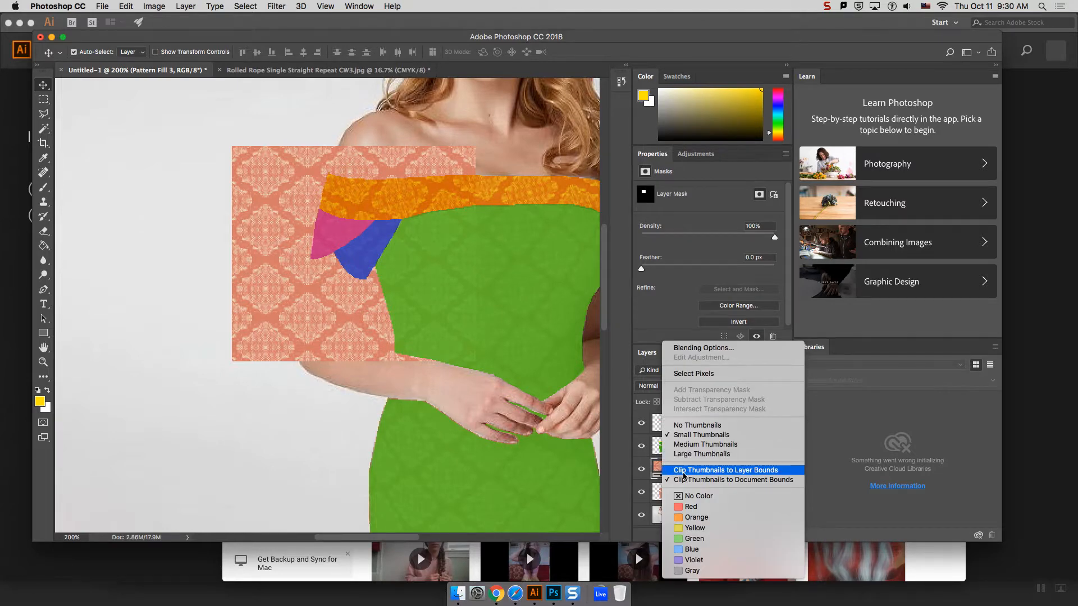
pyautogui.rightClick(646, 469)
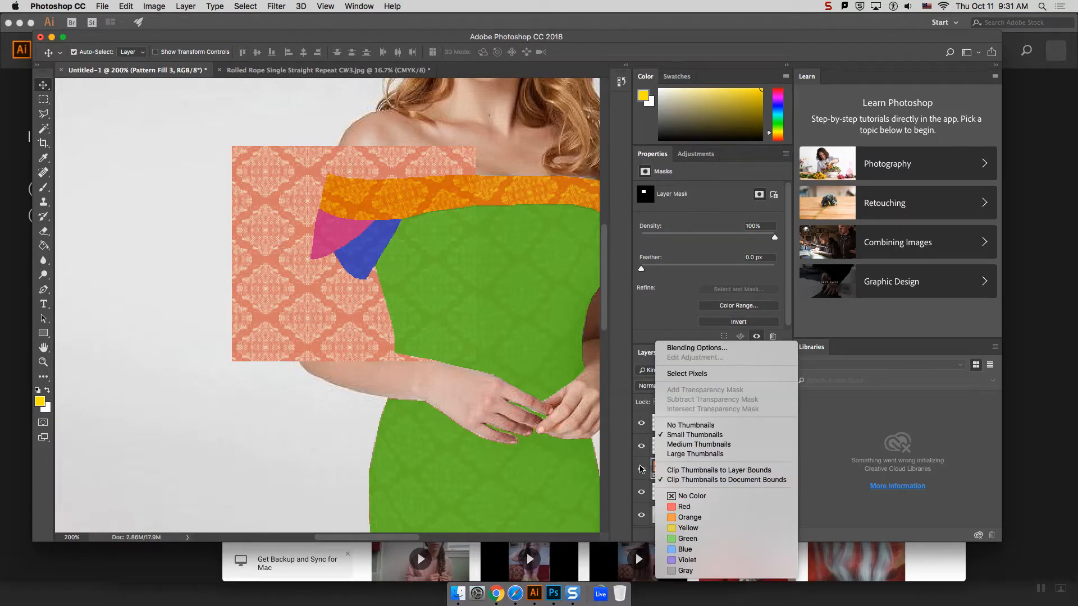
pyautogui.rightClick(641, 470)
pyautogui.rightClick(745, 470)
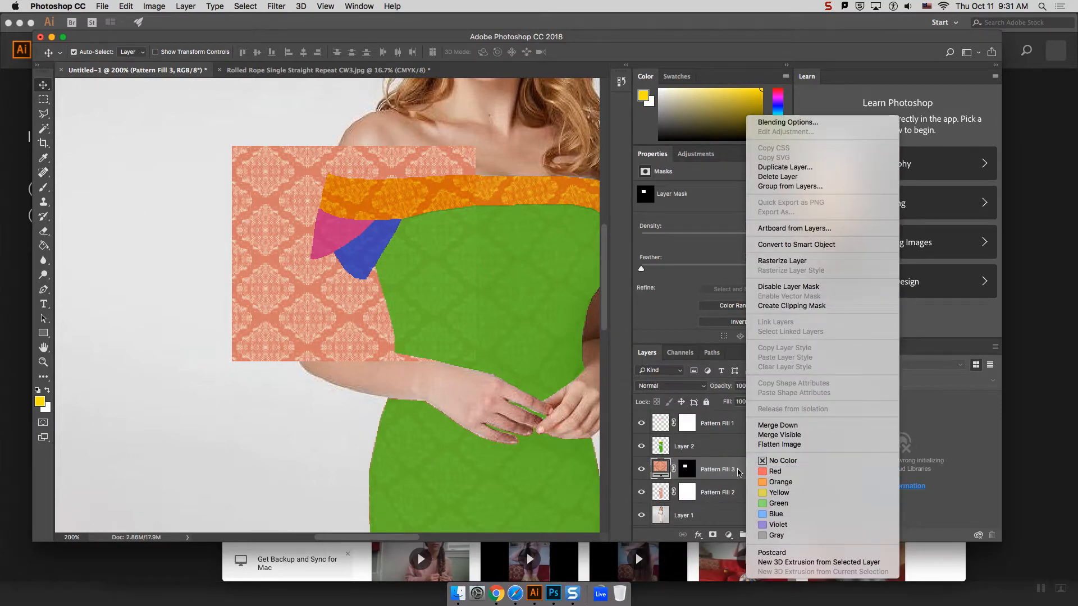
pyautogui.click(786, 261)
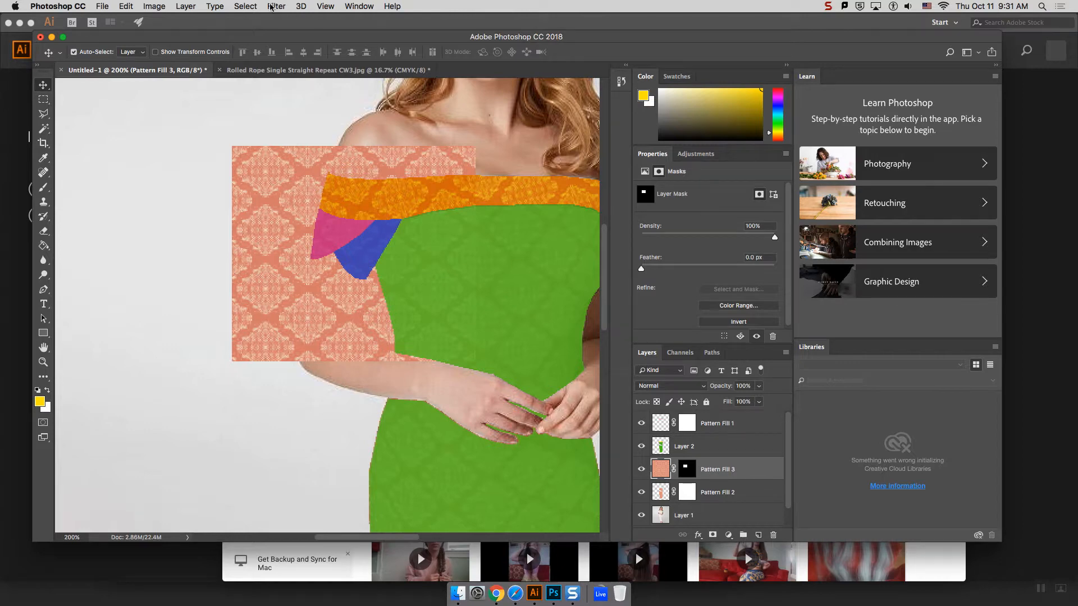
pyautogui.click(151, 8)
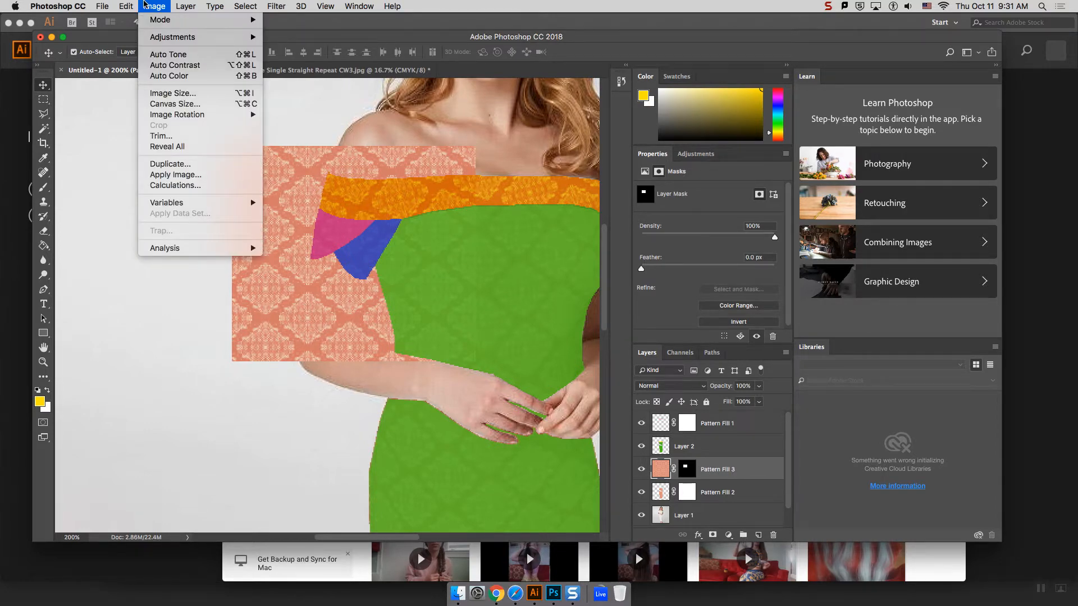
pyautogui.moveTo(138, 5)
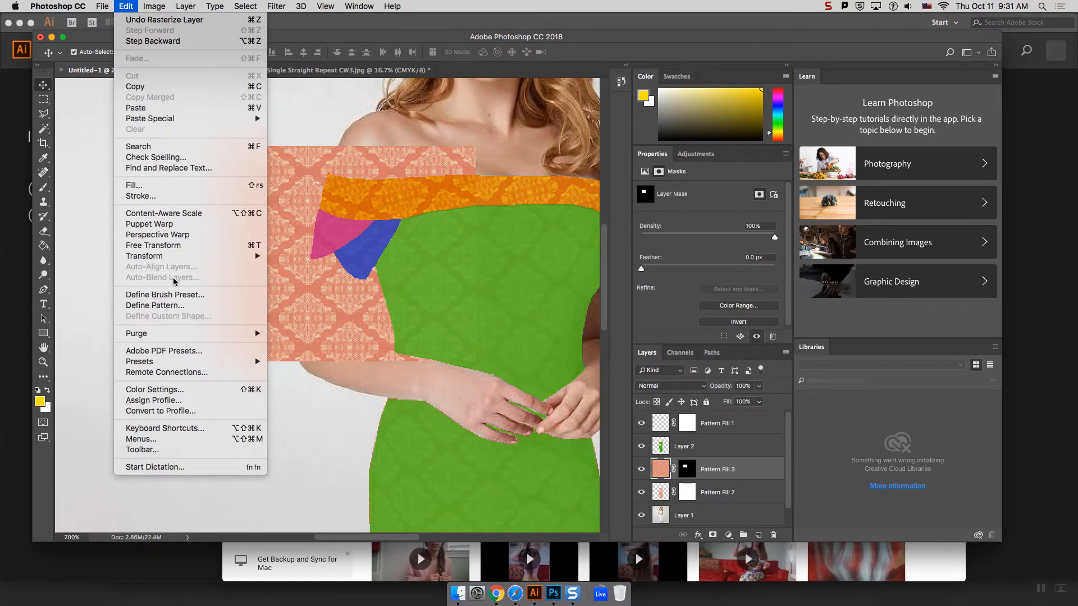
pyautogui.moveTo(172, 256)
pyautogui.click(379, 331)
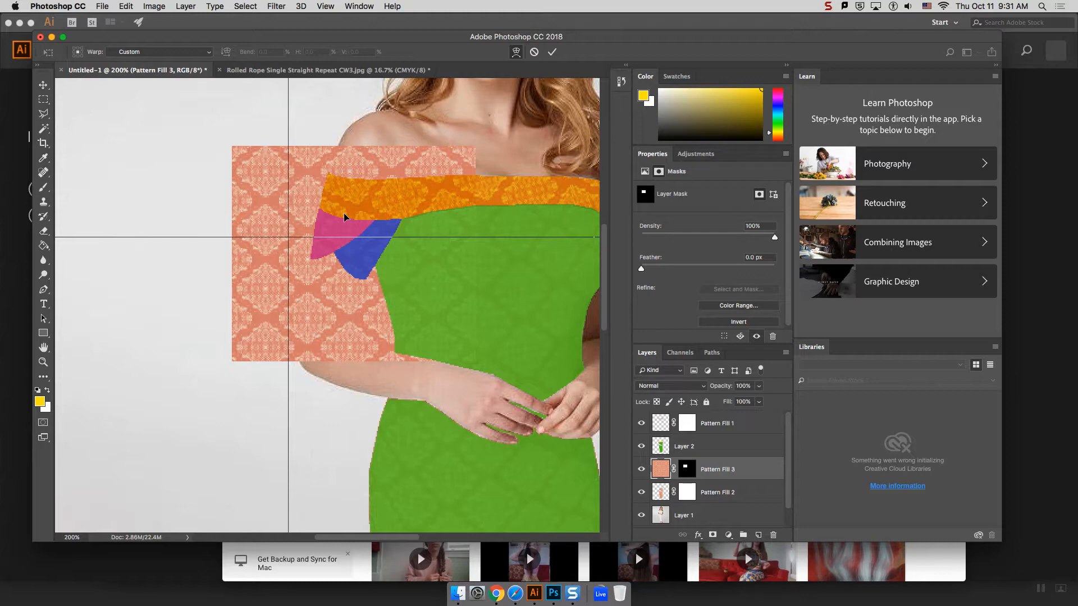
pyautogui.press('super+minus')
pyautogui.press('super+minus')
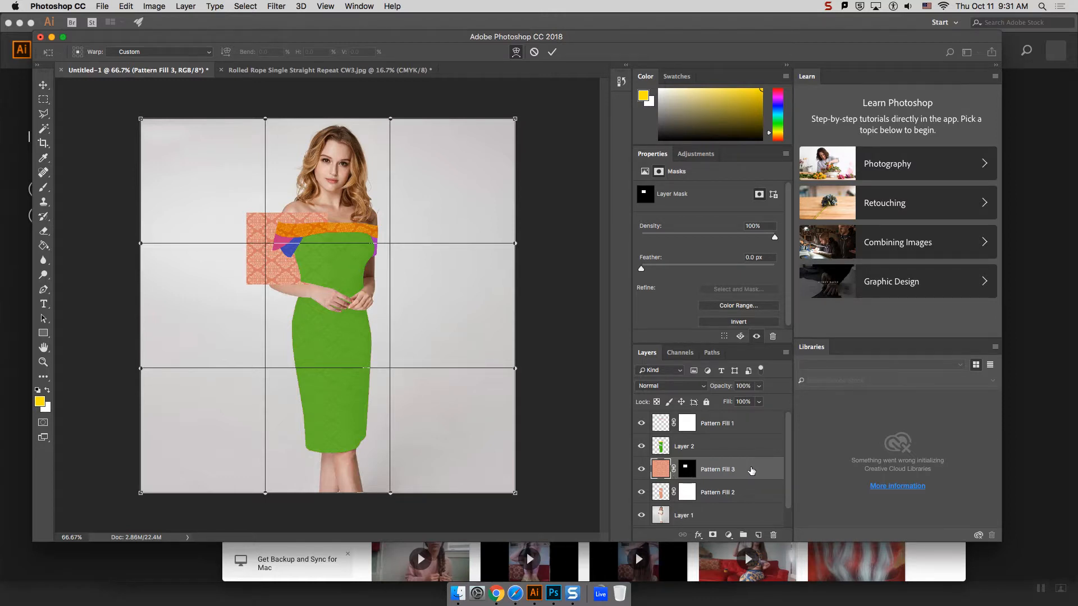
pyautogui.press('Return')
# Step: Disable the layer mask of Pattern Fill 3 and delete it
pyautogui.rightClick(731, 475)
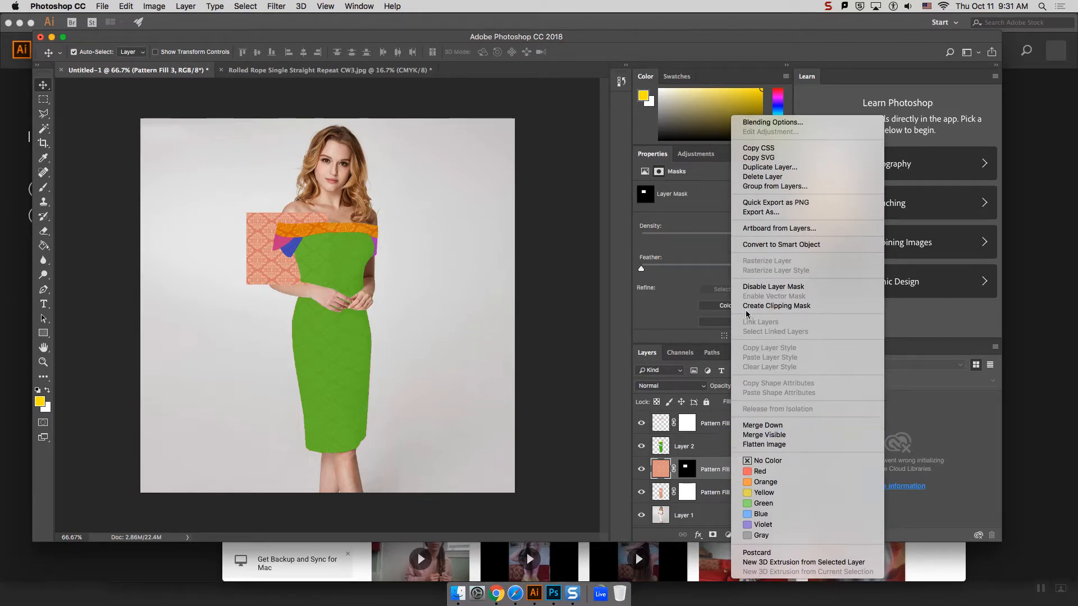
pyautogui.click(757, 288)
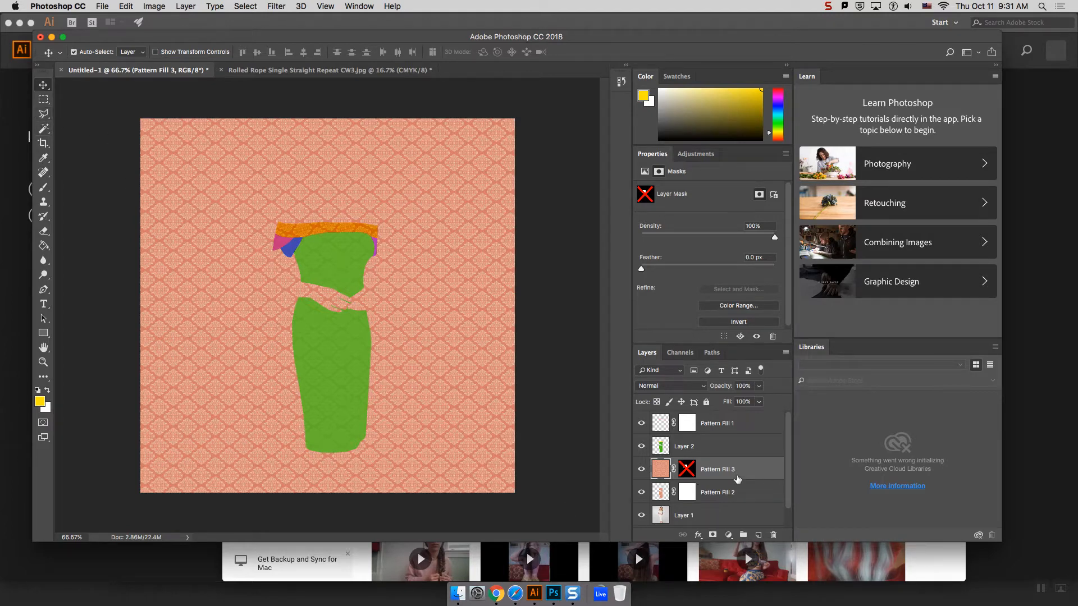
pyautogui.rightClick(688, 472)
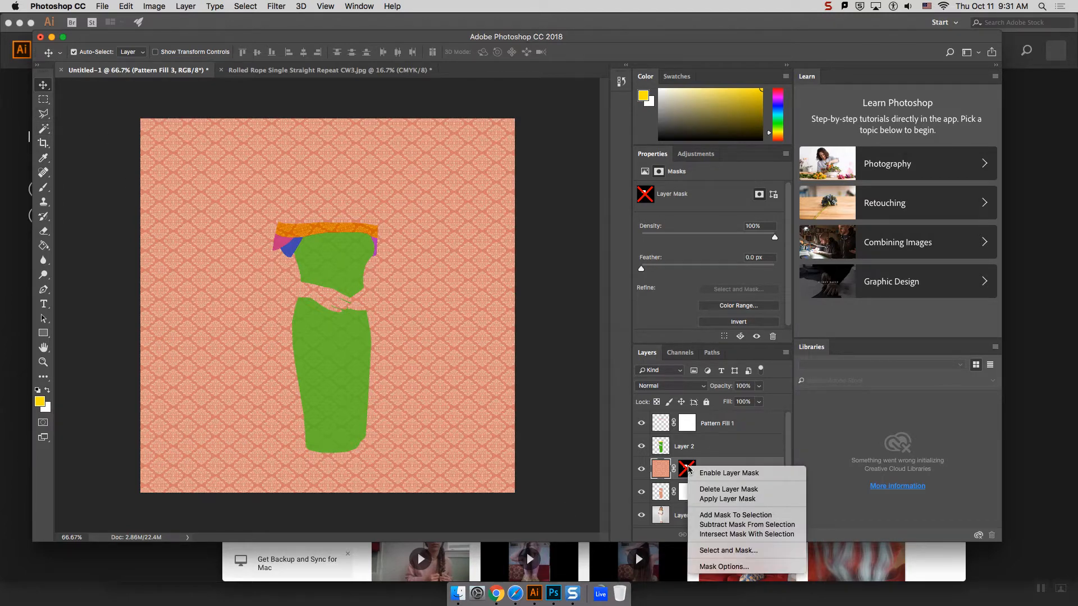
pyautogui.click(716, 492)
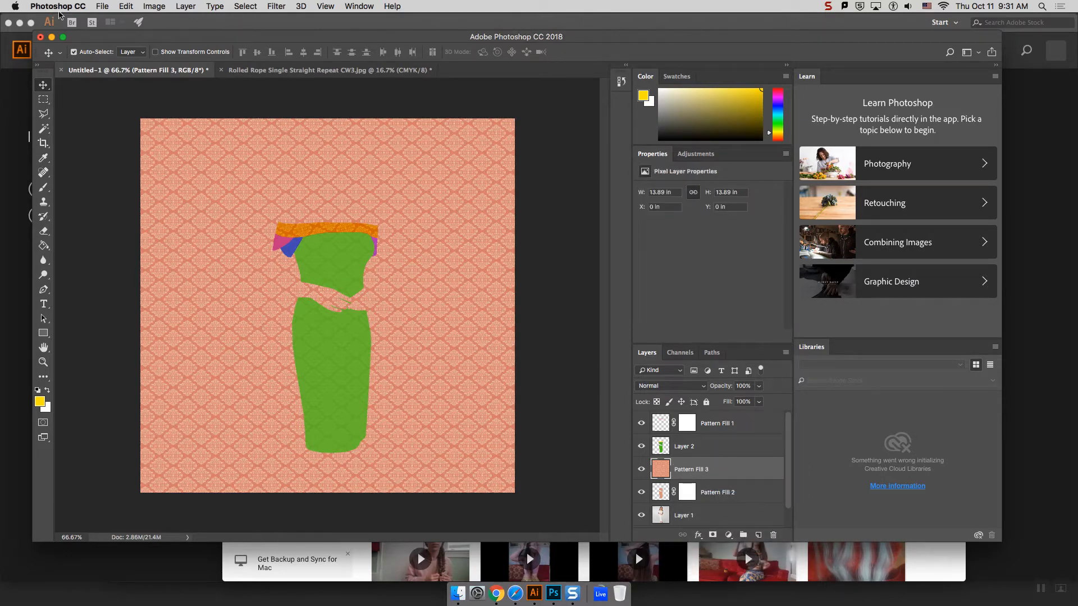
# Step: Select a rectangle of about 2.26 by 2.06 in around the pink and blue sleeve, delete the pattern outside it and deselect
pyautogui.click(43, 99)
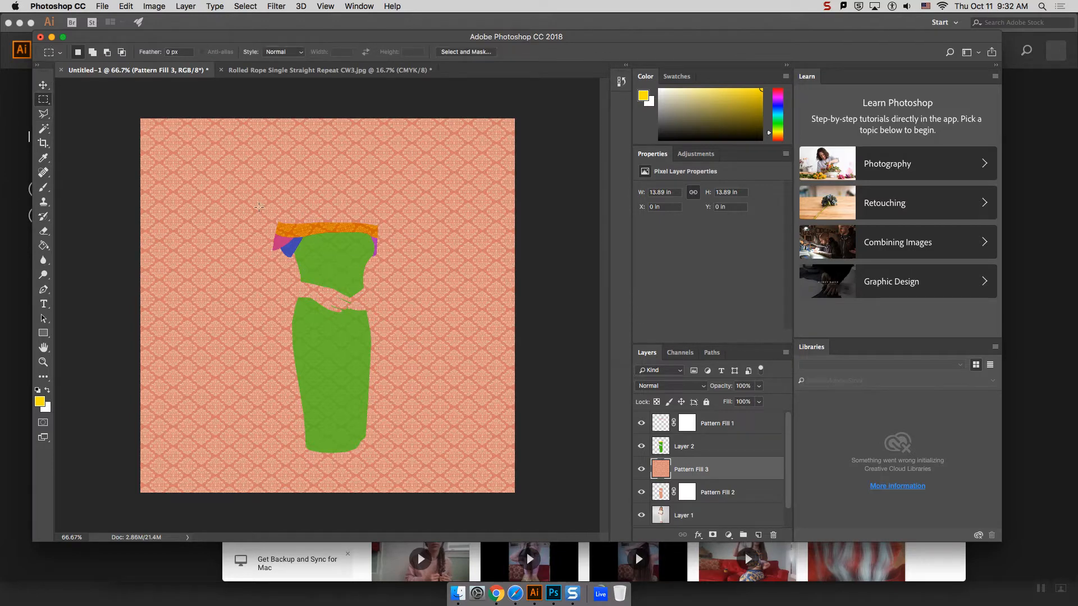
pyautogui.moveTo(259, 207); pyautogui.dragTo(319, 267)
pyautogui.press('super+shift+i')
pyautogui.press('Delete')
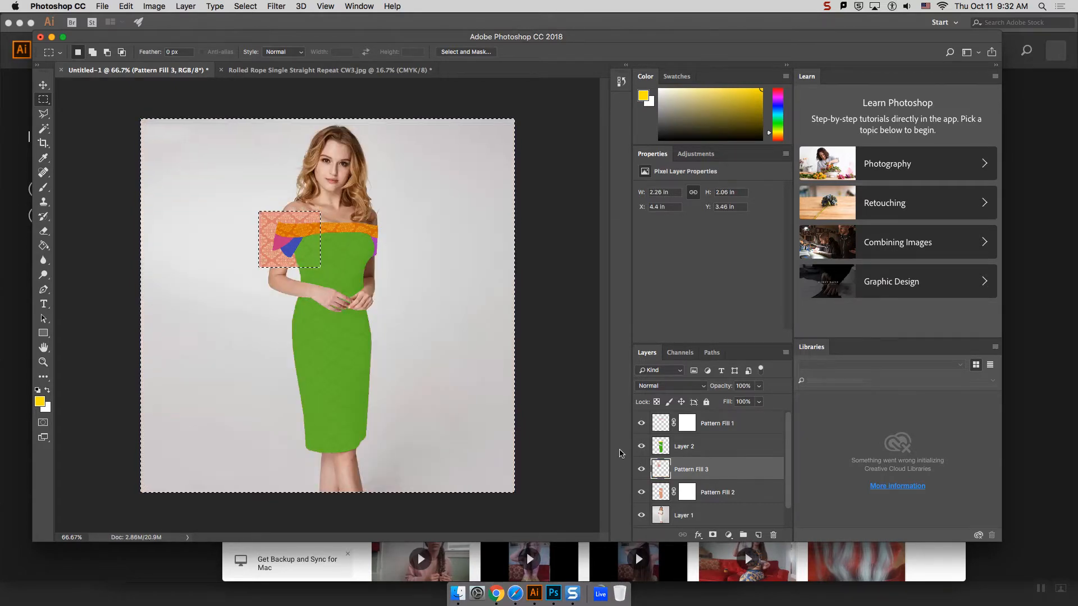
pyautogui.press('super+d')
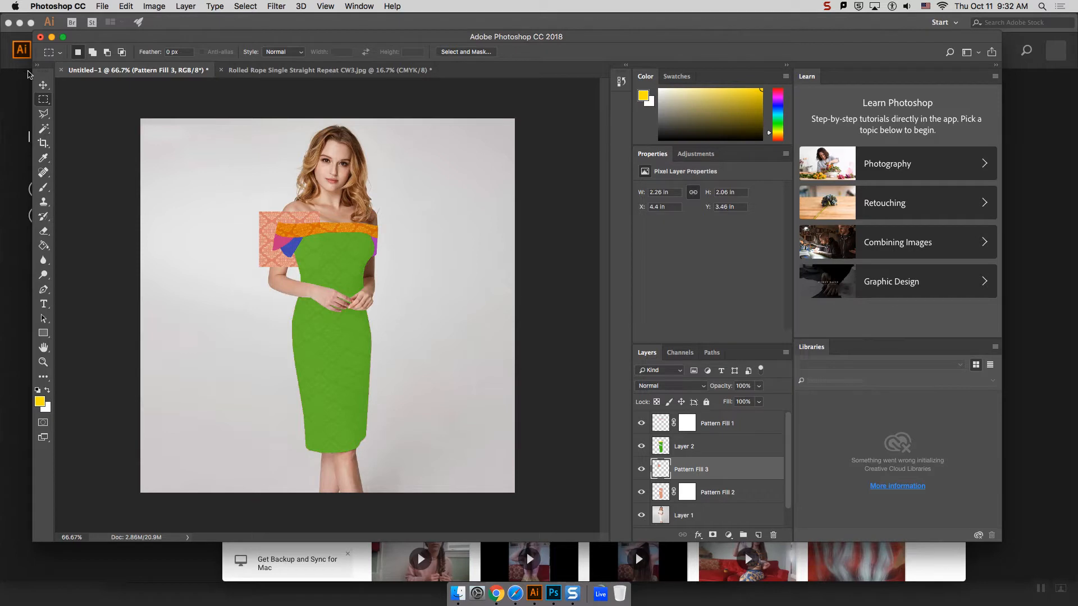
# Step: Start a custom Warp on the Pattern Fill 3 piece and curve its lower edge downward around the arm
pyautogui.press('super+t')
pyautogui.press('Return')
pyautogui.click(126, 5)
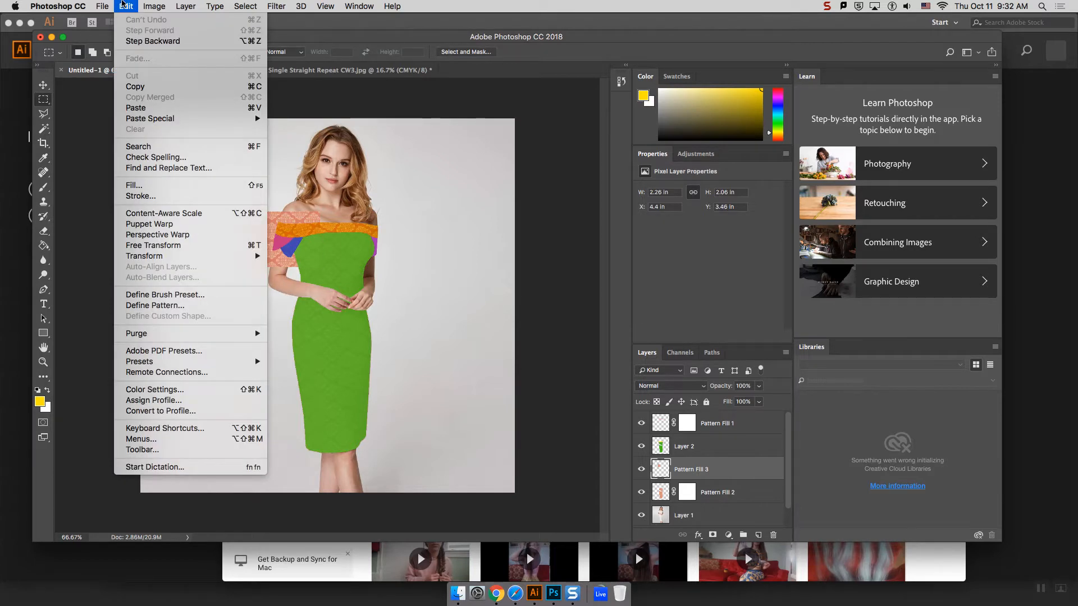
pyautogui.moveTo(191, 257)
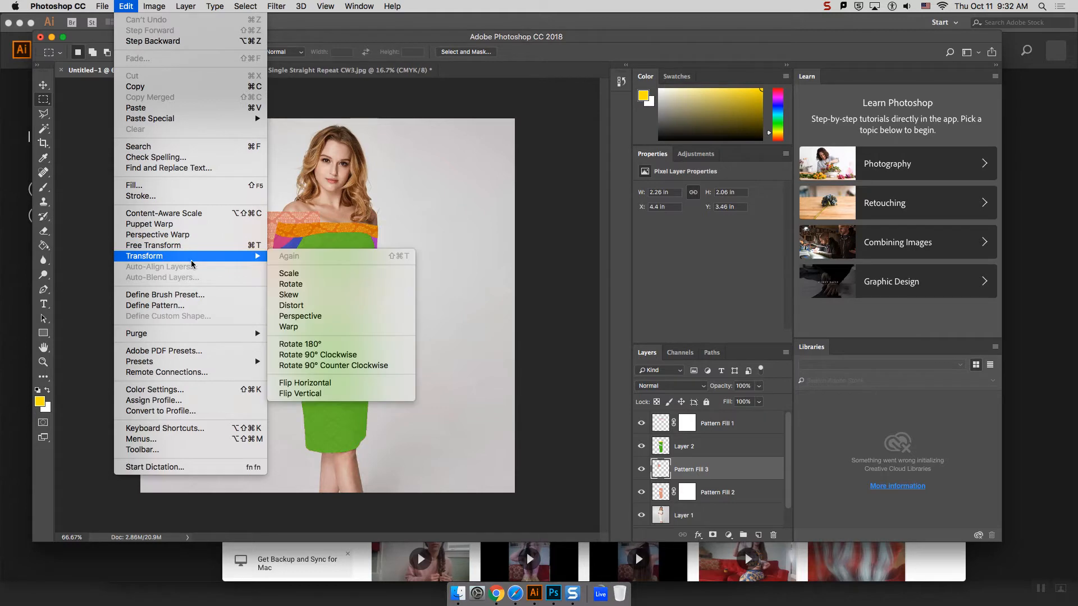
pyautogui.click(314, 328)
pyautogui.press('super+equal')
pyautogui.press('super+equal')
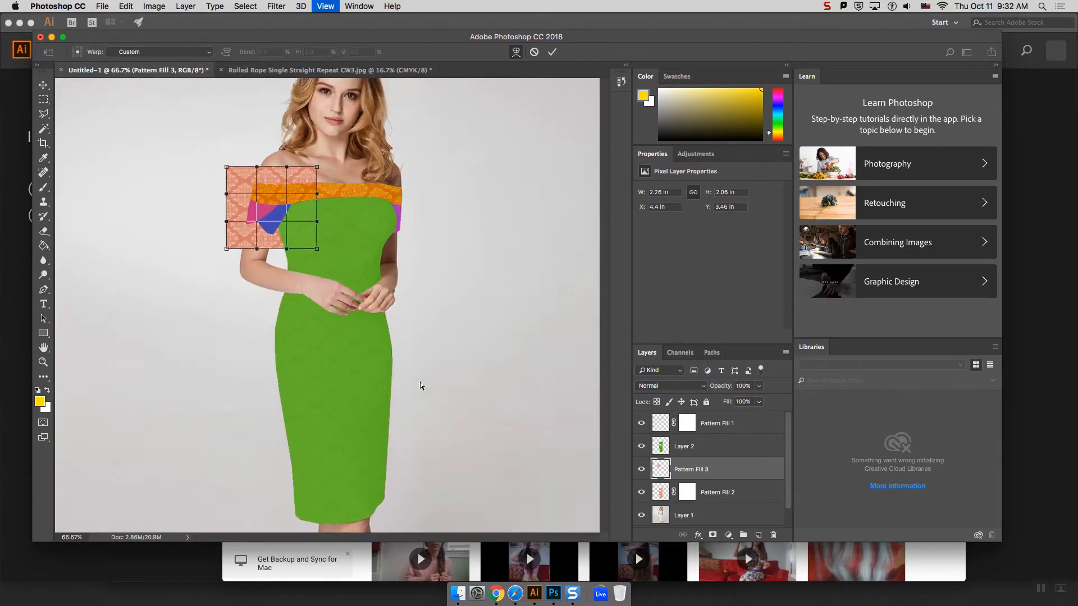
pyautogui.scroll(5, 404, 487)
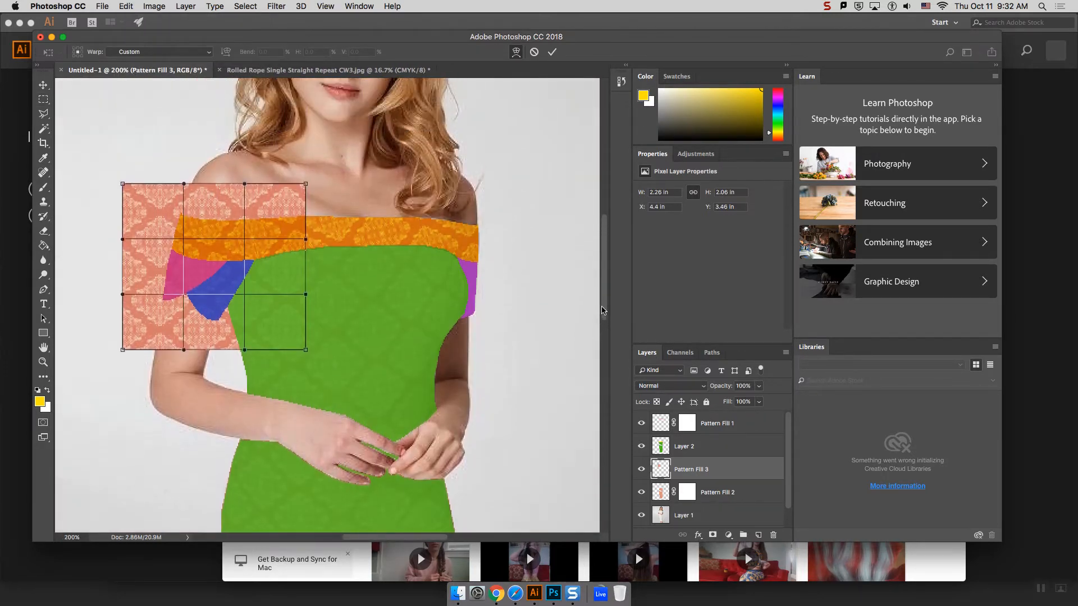
pyautogui.moveTo(402, 539); pyautogui.dragTo(377, 535)
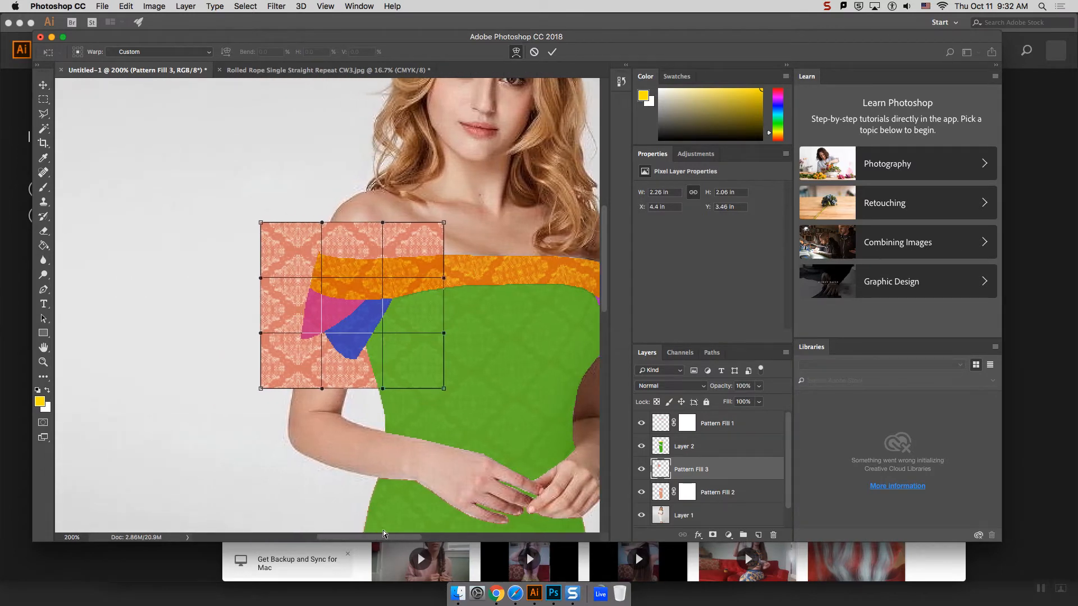
pyautogui.press('super+equal')
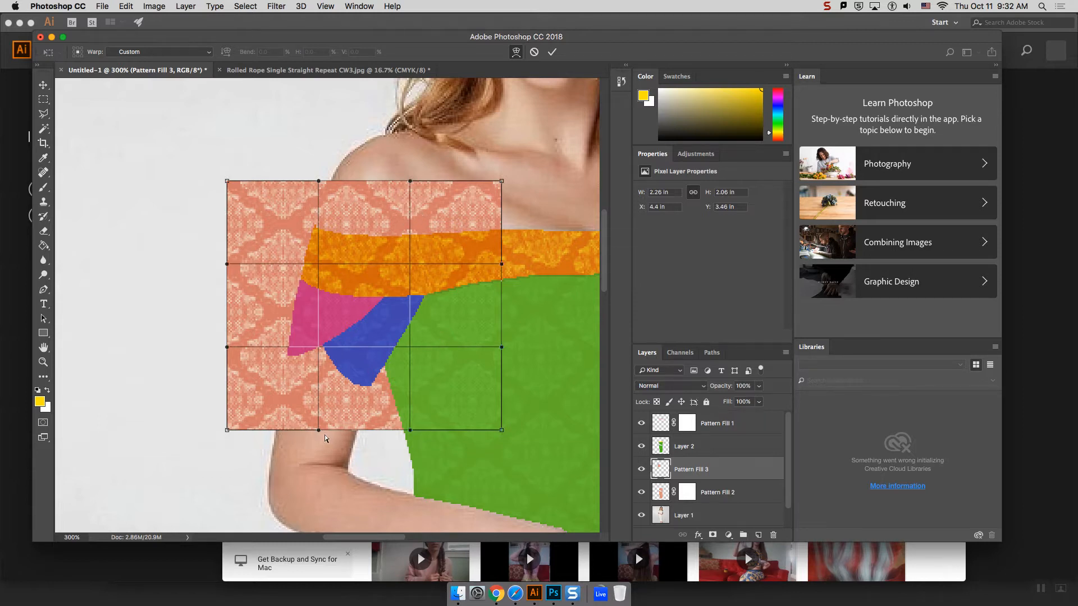
pyautogui.moveTo(318, 430); pyautogui.dragTo(303, 487)
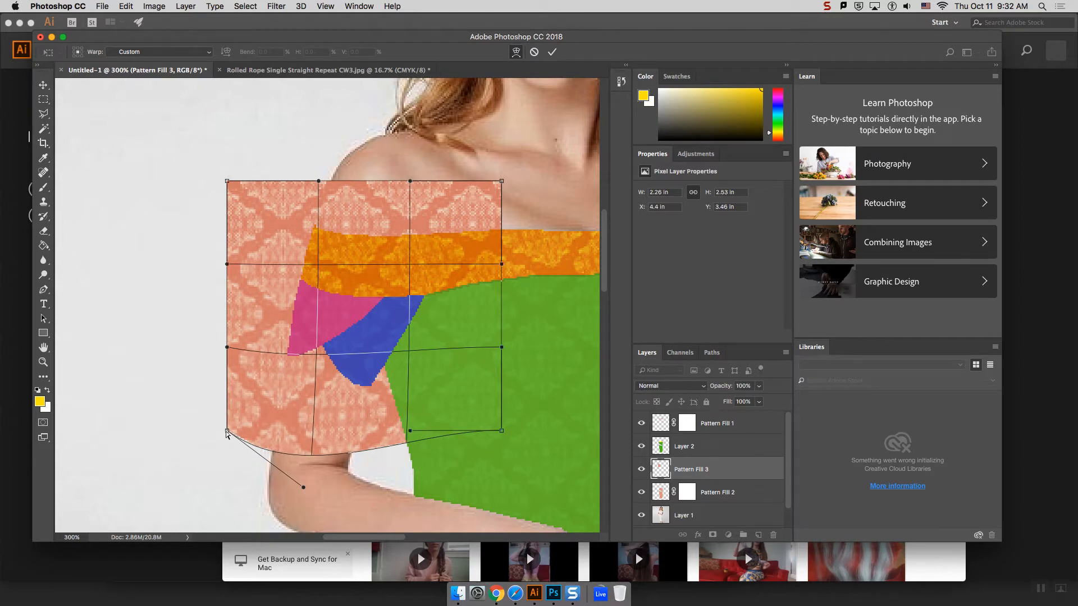
pyautogui.moveTo(228, 432); pyautogui.dragTo(220, 433)
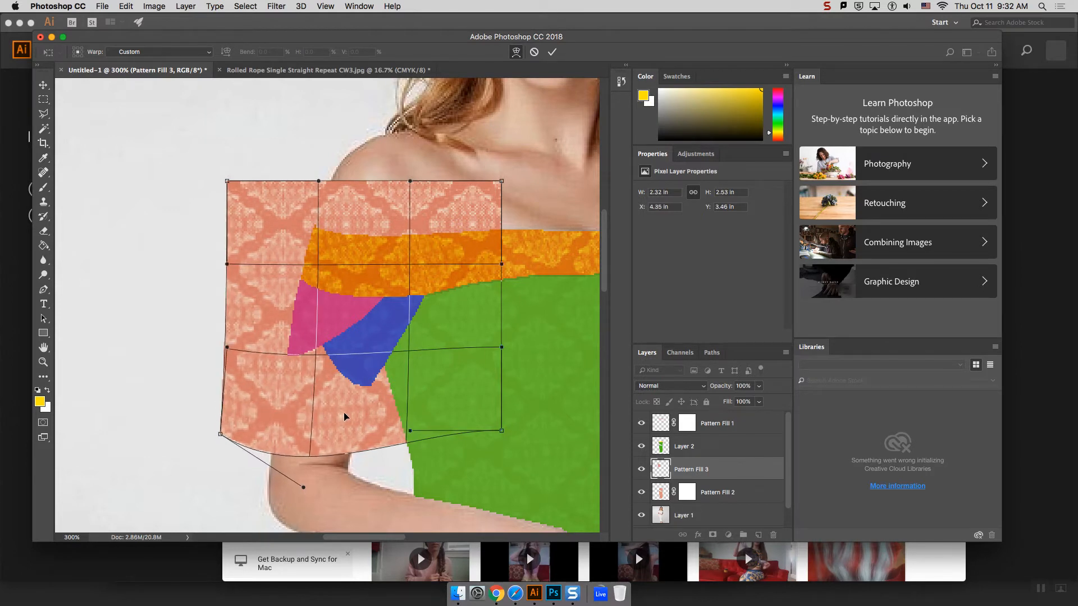
pyautogui.moveTo(410, 432); pyautogui.dragTo(435, 475)
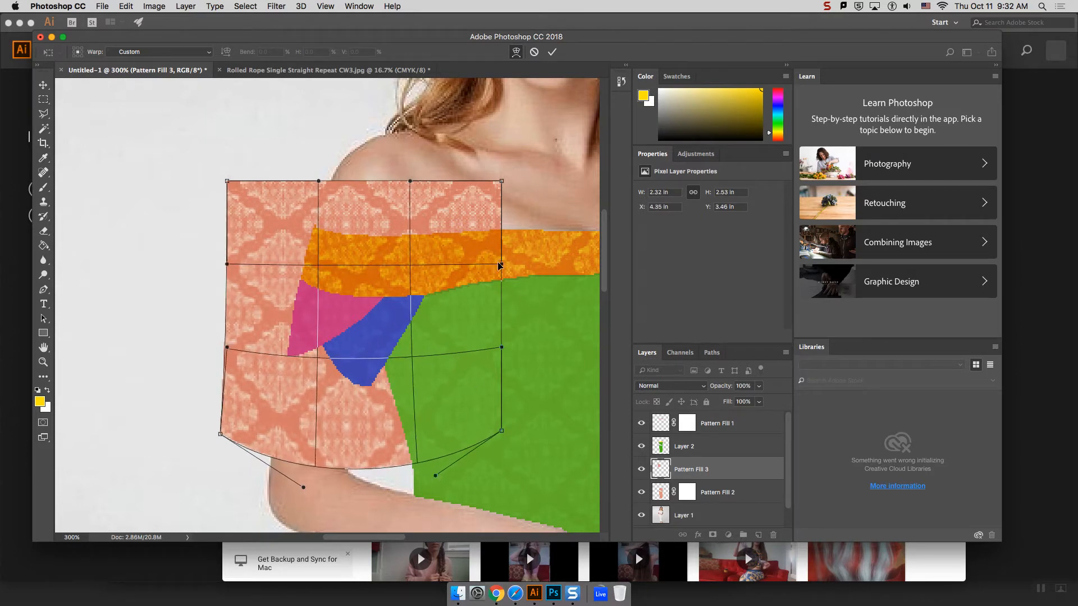
# Step: Bend both vertical edges of the warp mesh inward towards the sleeve and apply the warp
pyautogui.moveTo(500, 265); pyautogui.dragTo(533, 251)
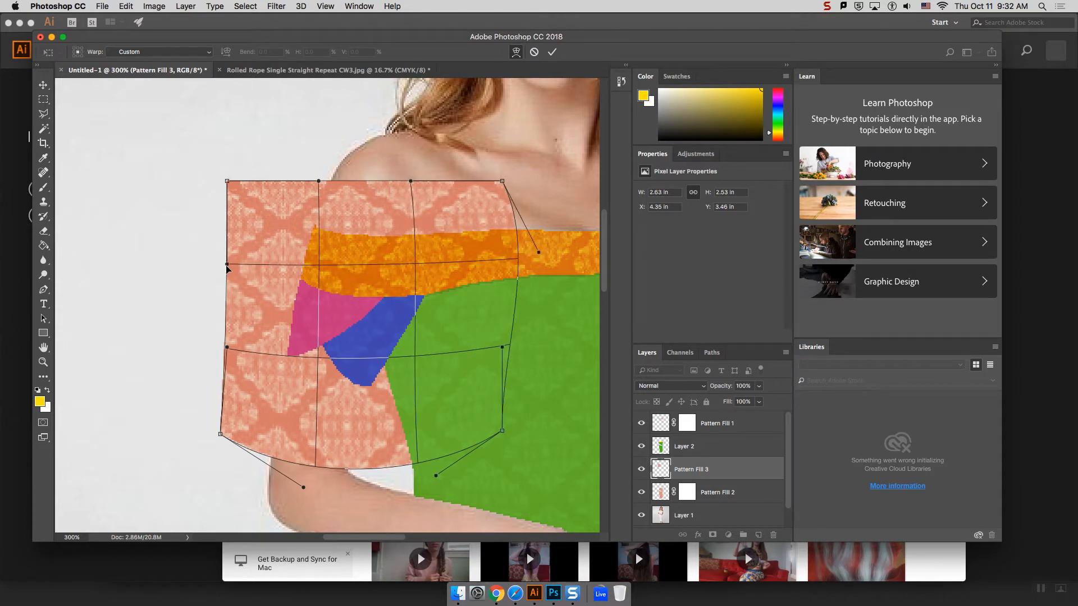
pyautogui.moveTo(538, 255); pyautogui.dragTo(499, 273)
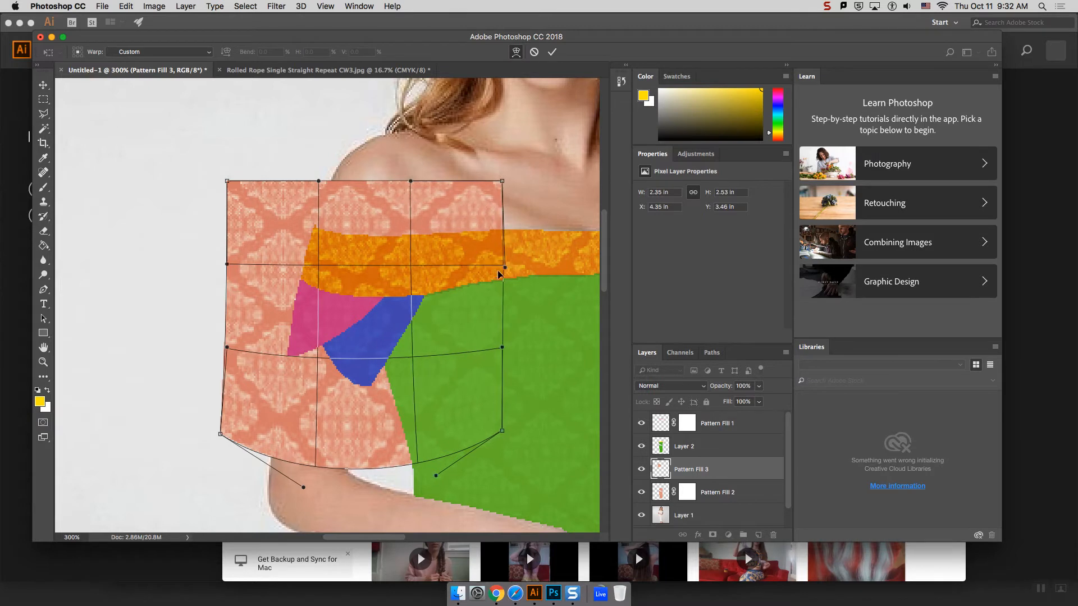
pyautogui.moveTo(498, 313); pyautogui.dragTo(449, 314)
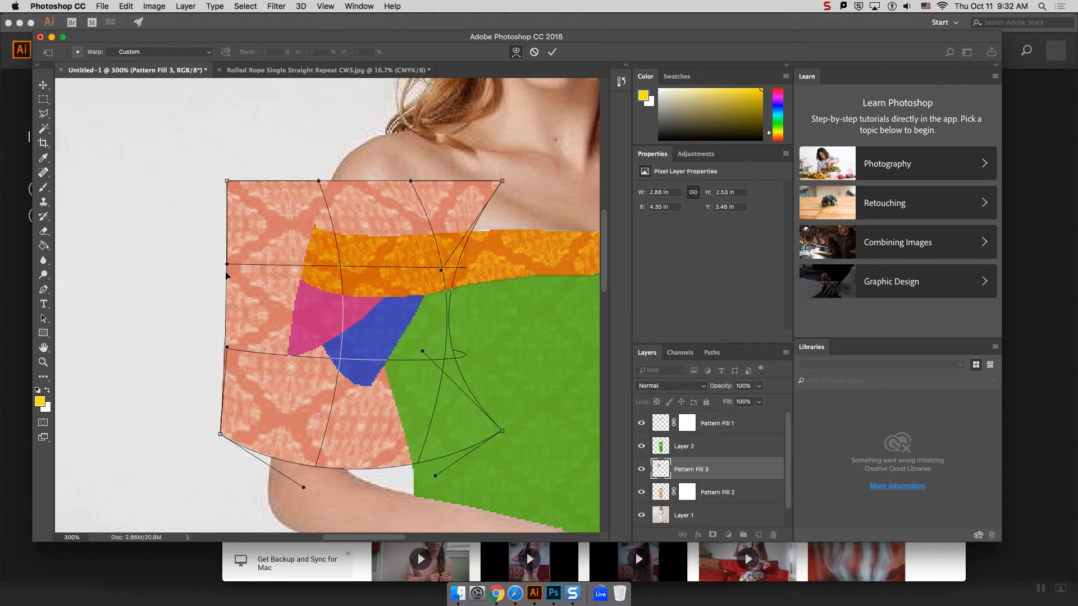
pyautogui.moveTo(228, 275); pyautogui.dragTo(315, 264)
pyautogui.moveTo(226, 348); pyautogui.dragTo(298, 362)
pyautogui.moveTo(277, 404); pyautogui.dragTo(284, 404)
pyautogui.moveTo(330, 343); pyautogui.dragTo(306, 363)
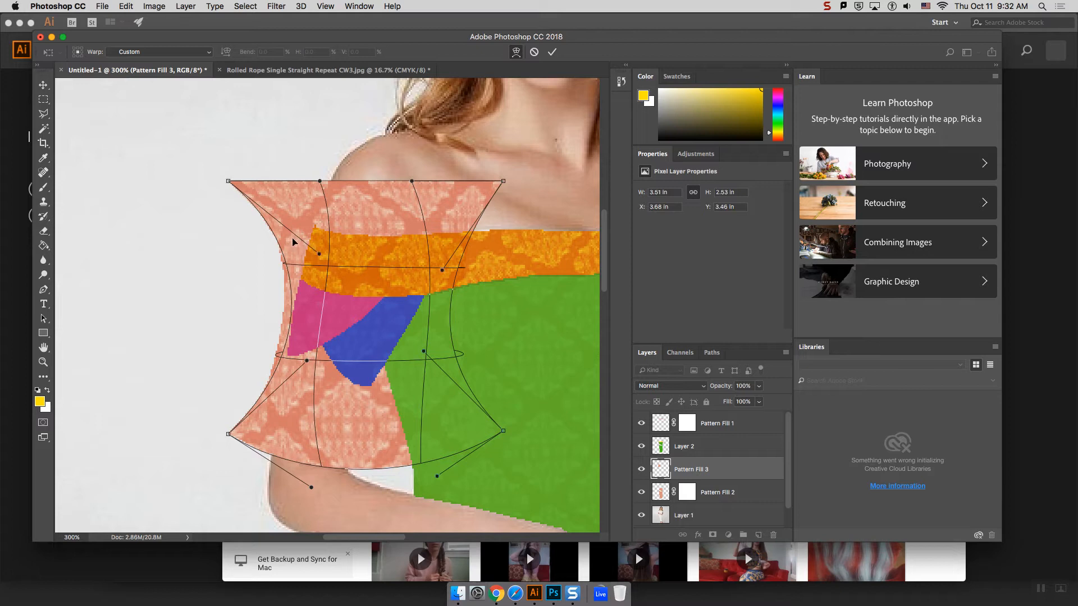
pyautogui.moveTo(292, 252); pyautogui.dragTo(294, 250)
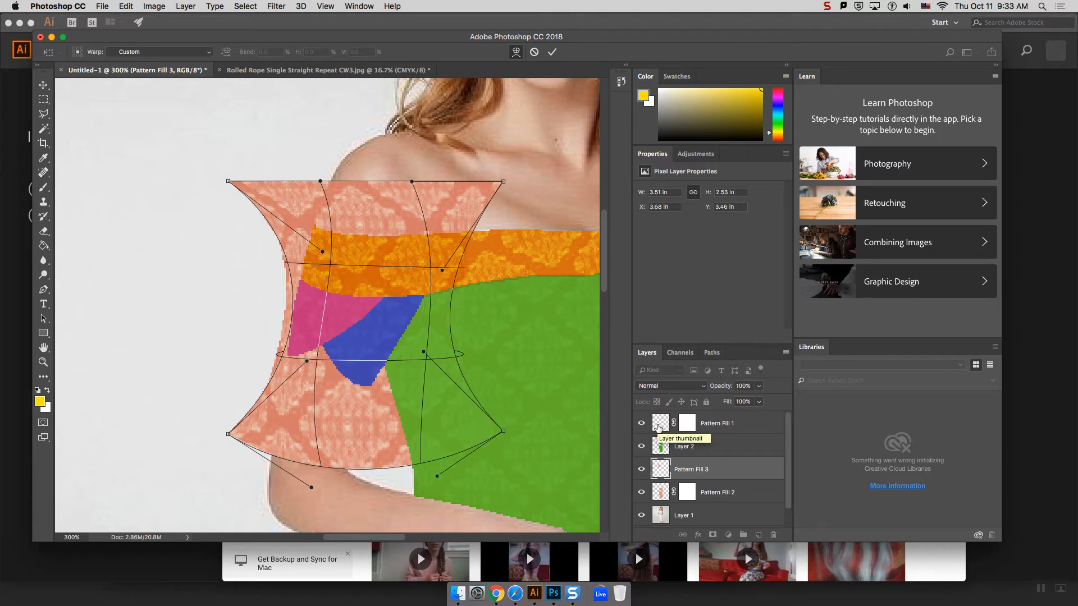
pyautogui.press('Return')
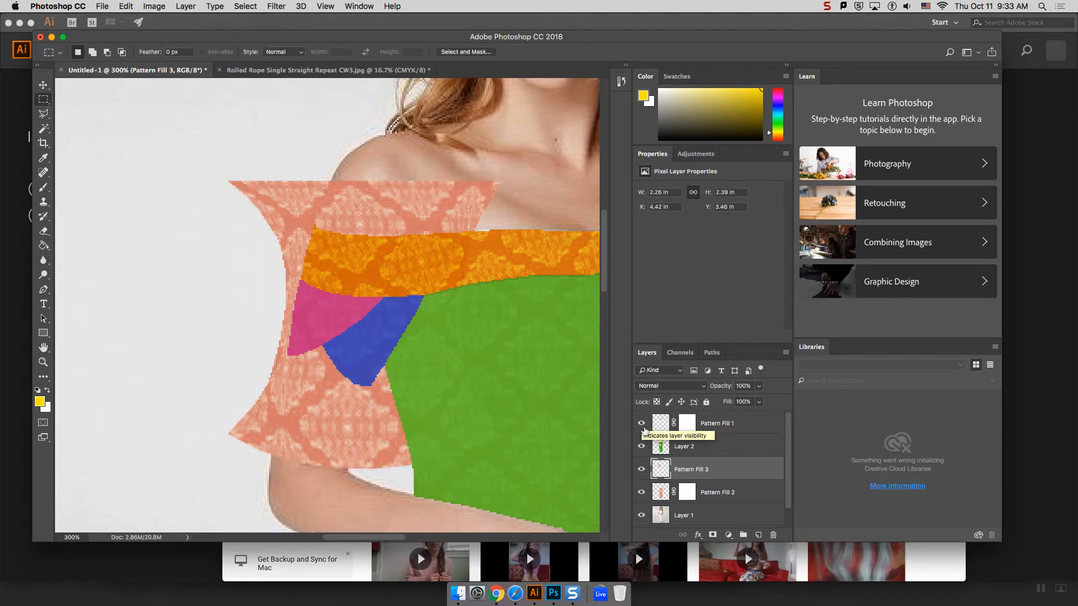
# Step: Select the pink sleeve area of Layer 2 with the Magic Wand and delete the Pattern Fill 3 pattern outside it
pyautogui.press('super+minus')
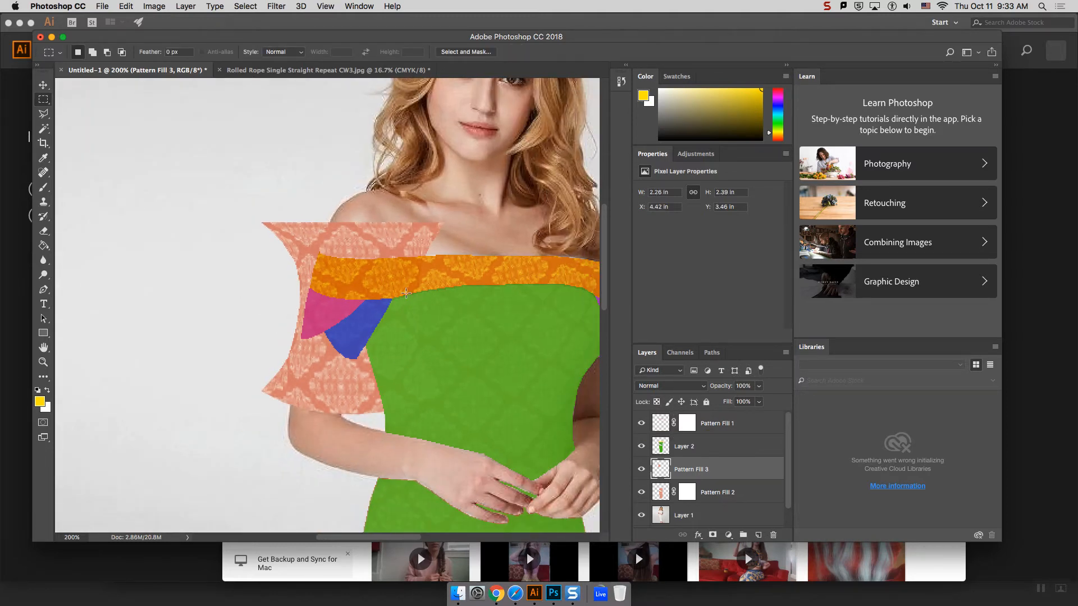
pyautogui.click(44, 129)
pyautogui.click(687, 449)
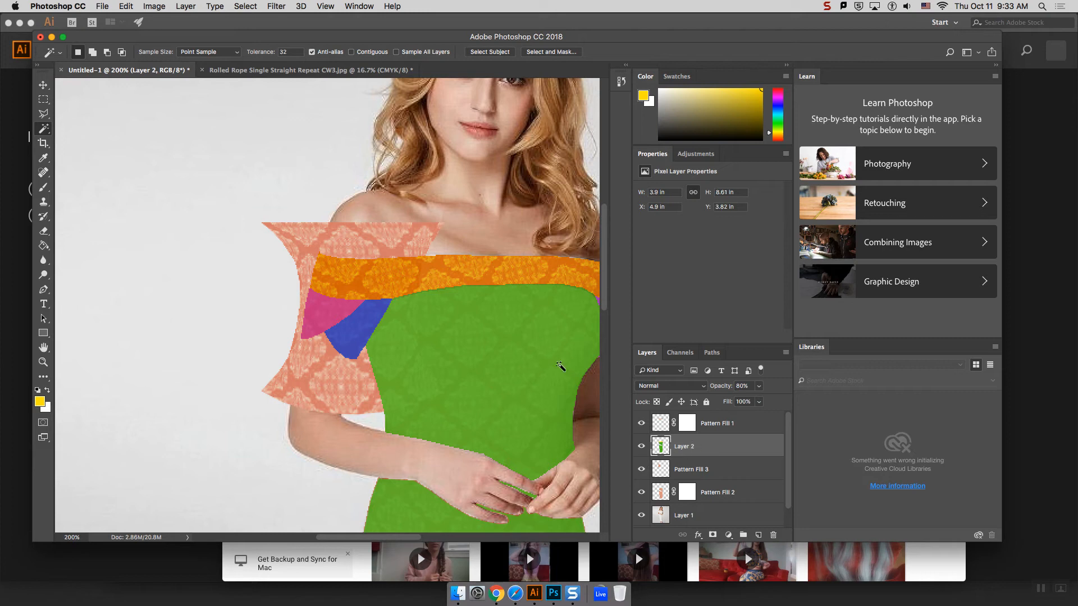
pyautogui.click(326, 315)
pyautogui.click(706, 471)
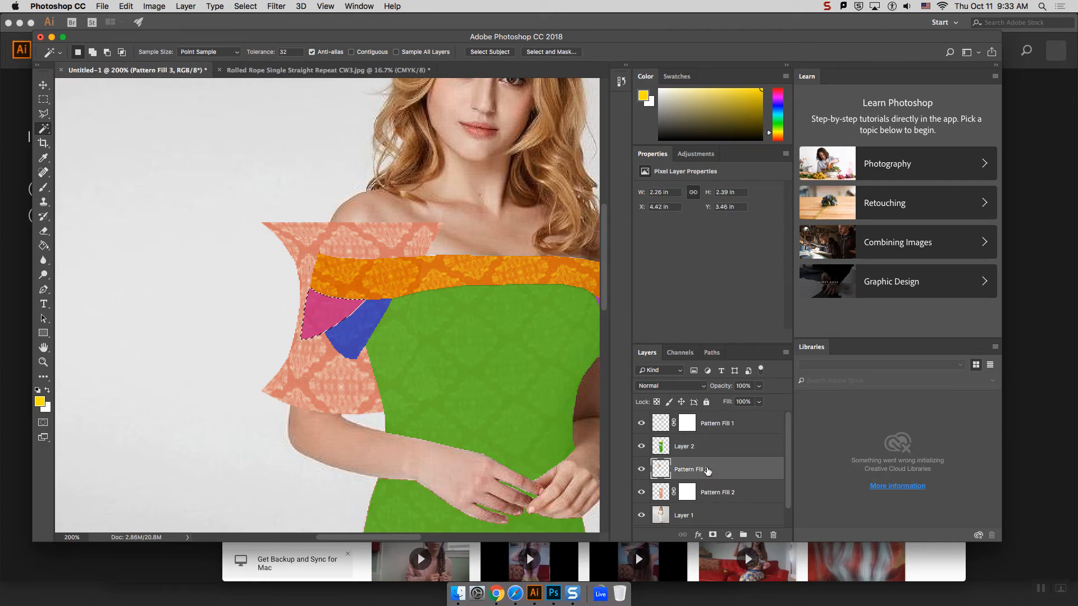
pyautogui.press('super+shift+i')
pyautogui.press('Delete')
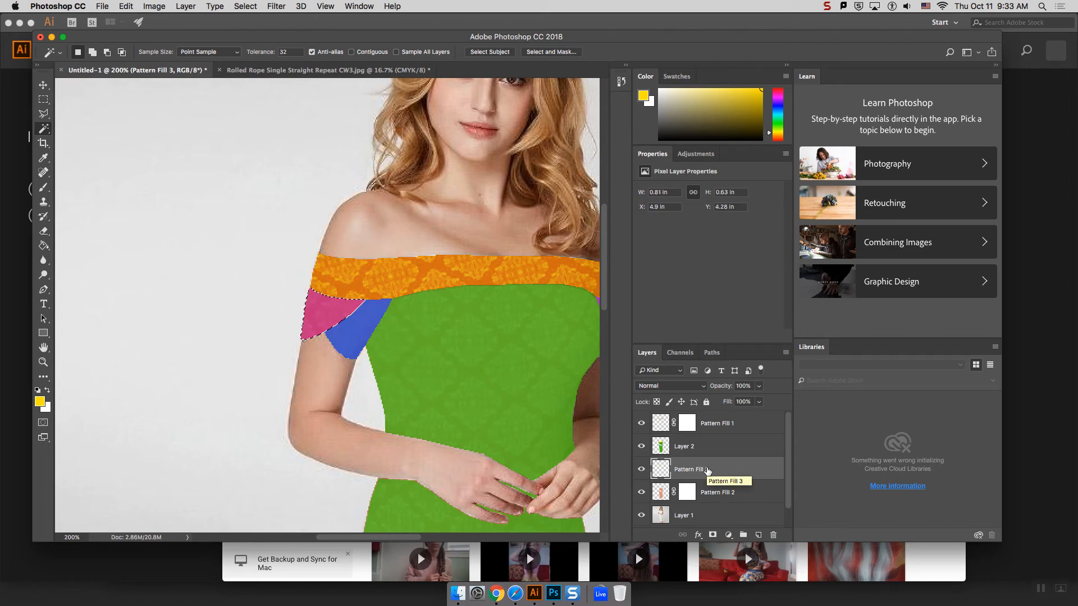
# Step: Hide Layer 2 and set the blend mode of Pattern Fill 3 to Multiply
pyautogui.click(641, 446)
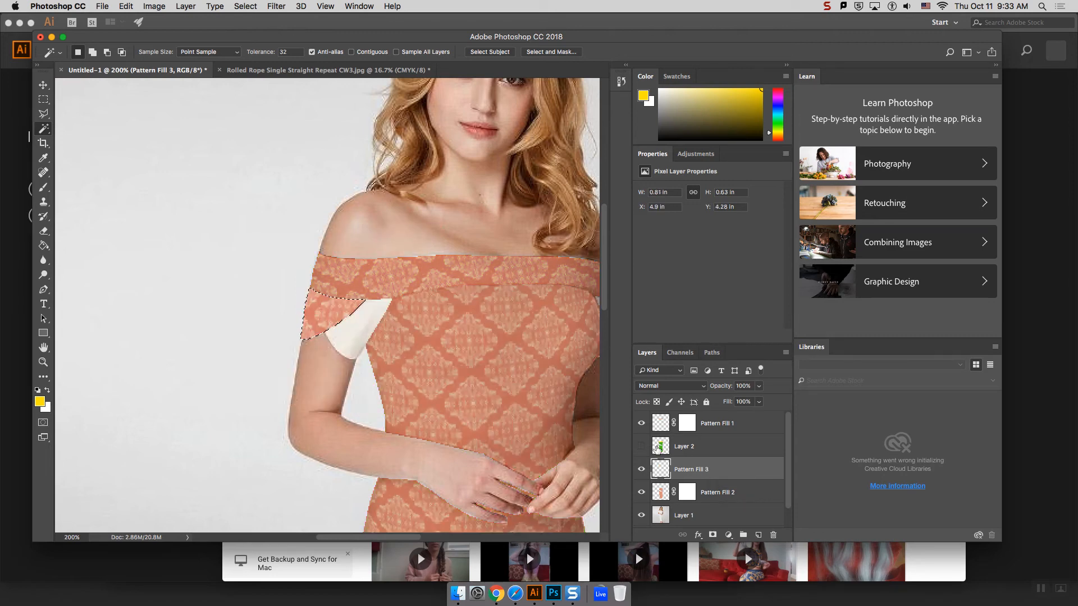
pyautogui.press('super+minus')
pyautogui.press('super+minus')
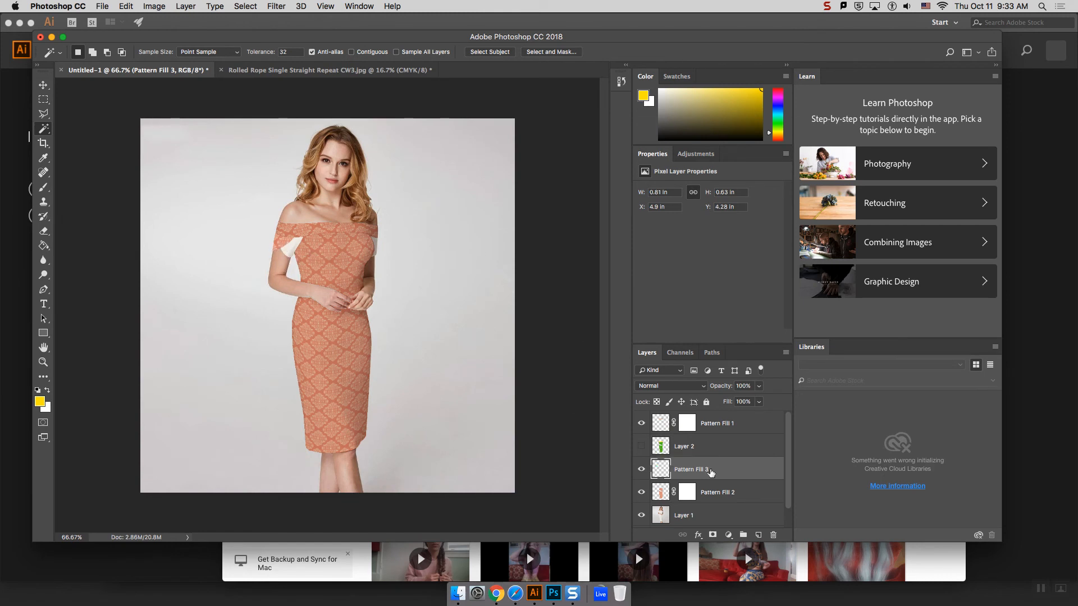
pyautogui.click(689, 389)
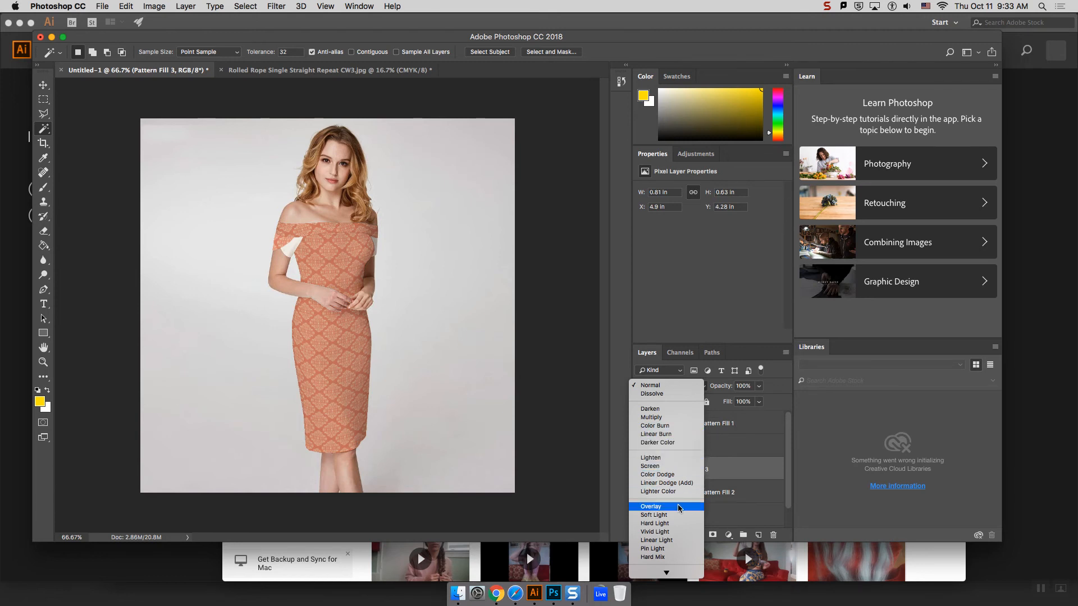
pyautogui.click(657, 417)
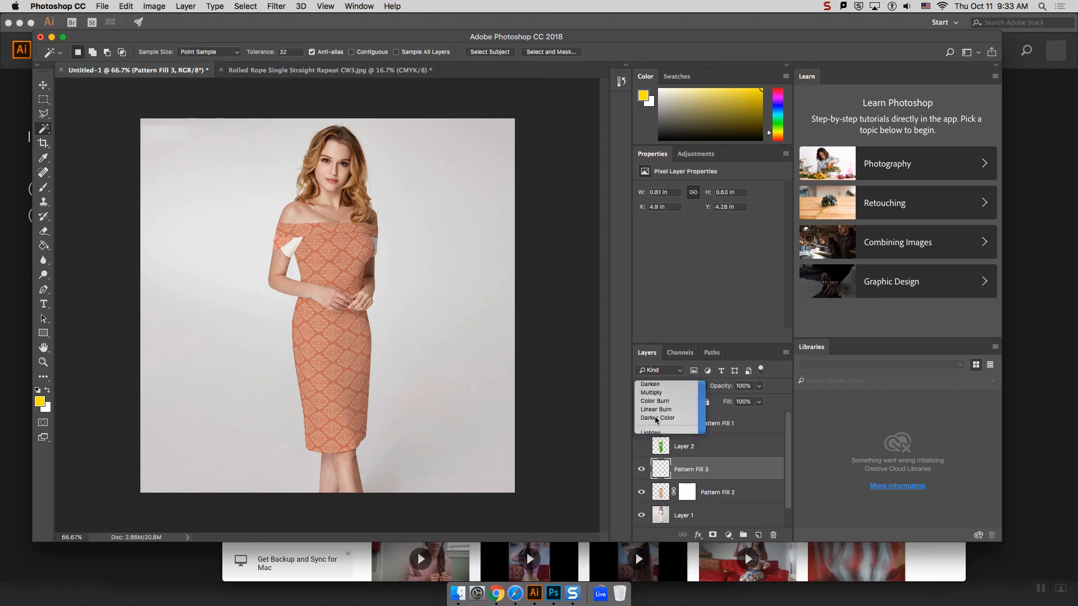